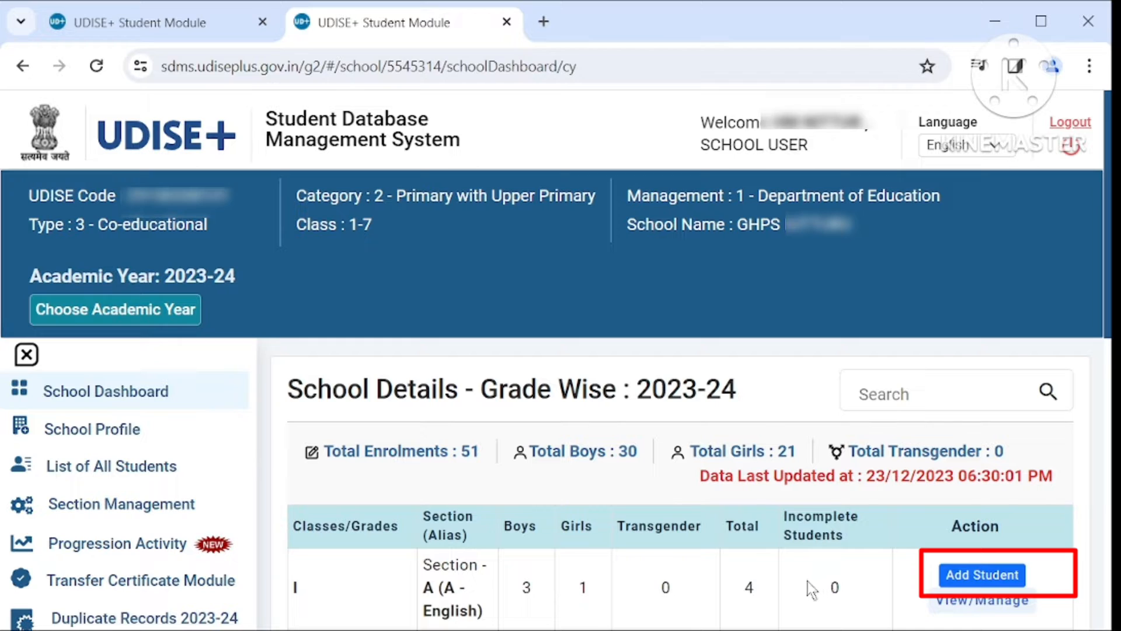
- Start a new Class I, Section A student record and enter the student's full name
click(993, 575)
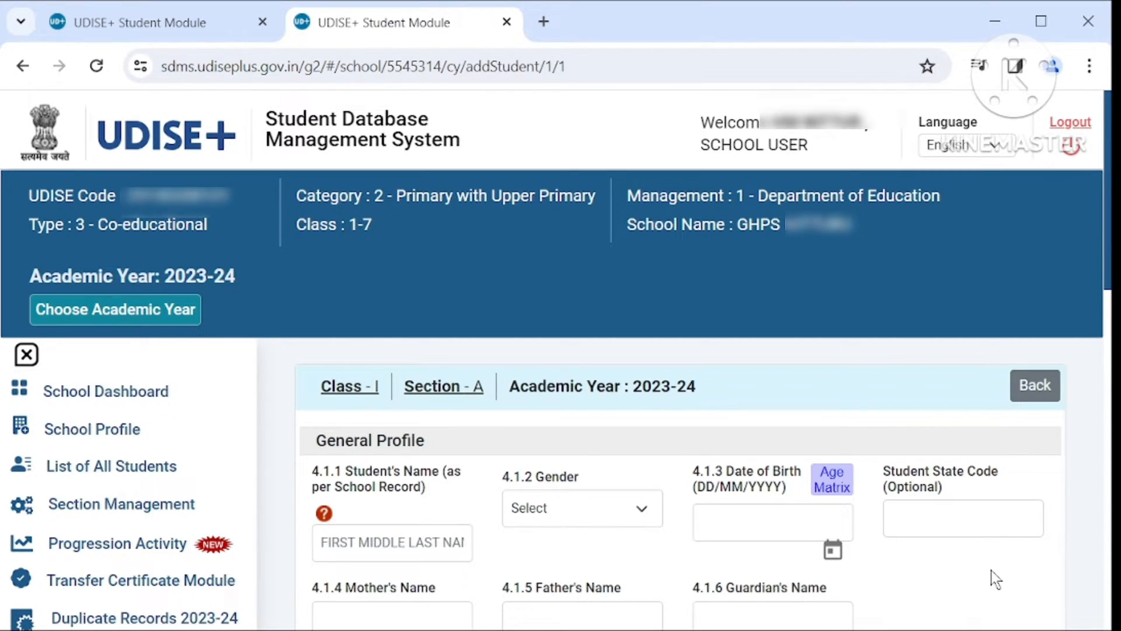
click(442, 538)
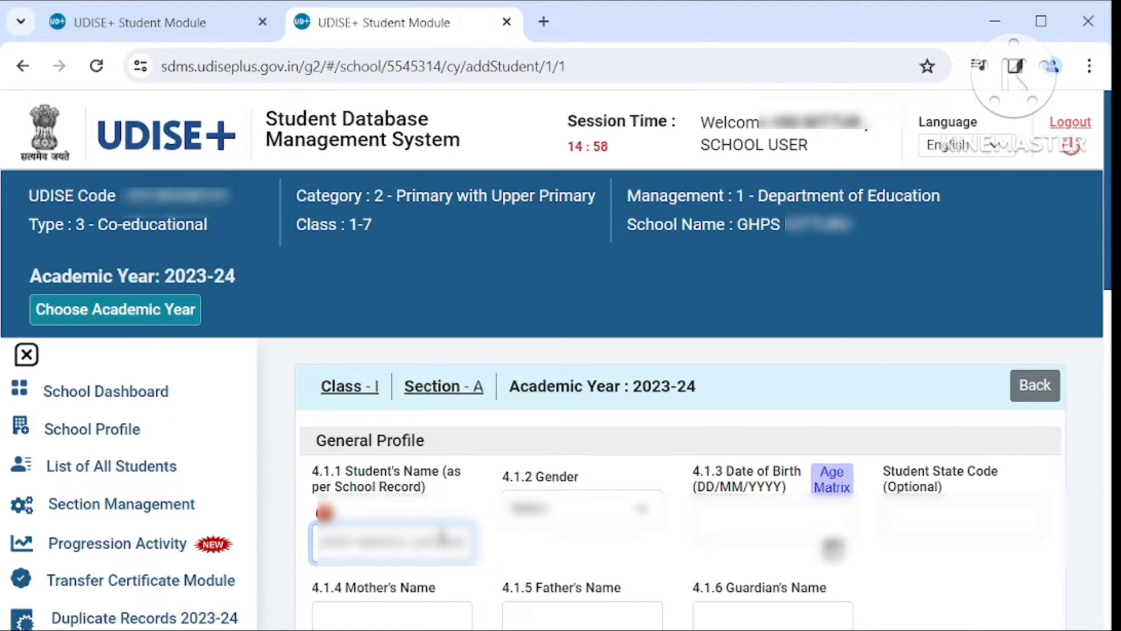
scroll(442, 538, down, 4)
scroll(442, 538, up, 4)
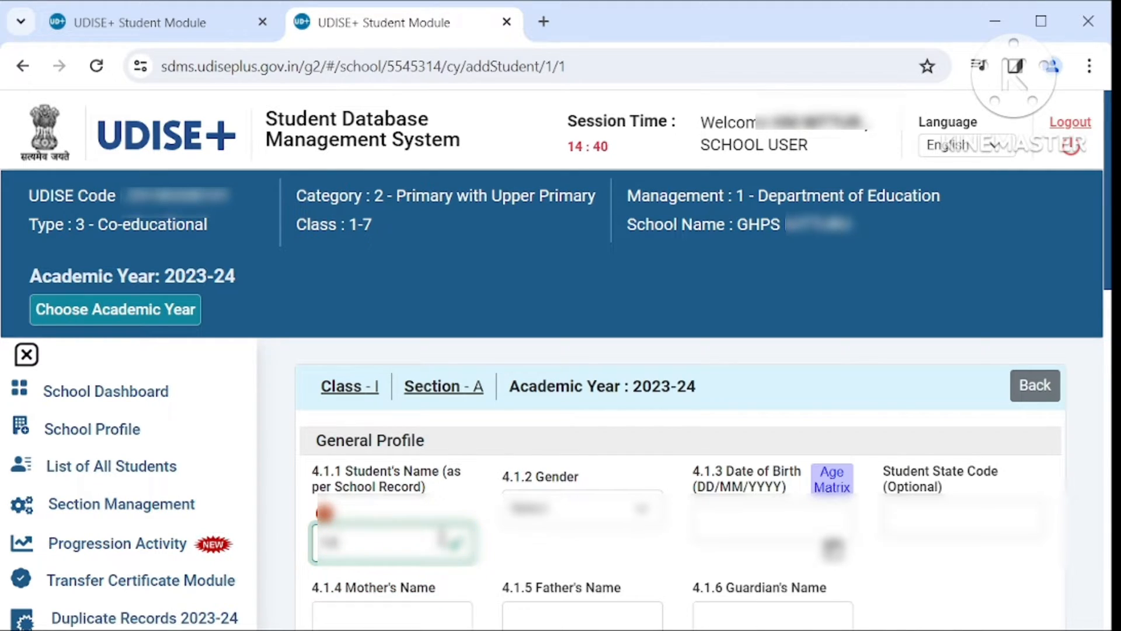
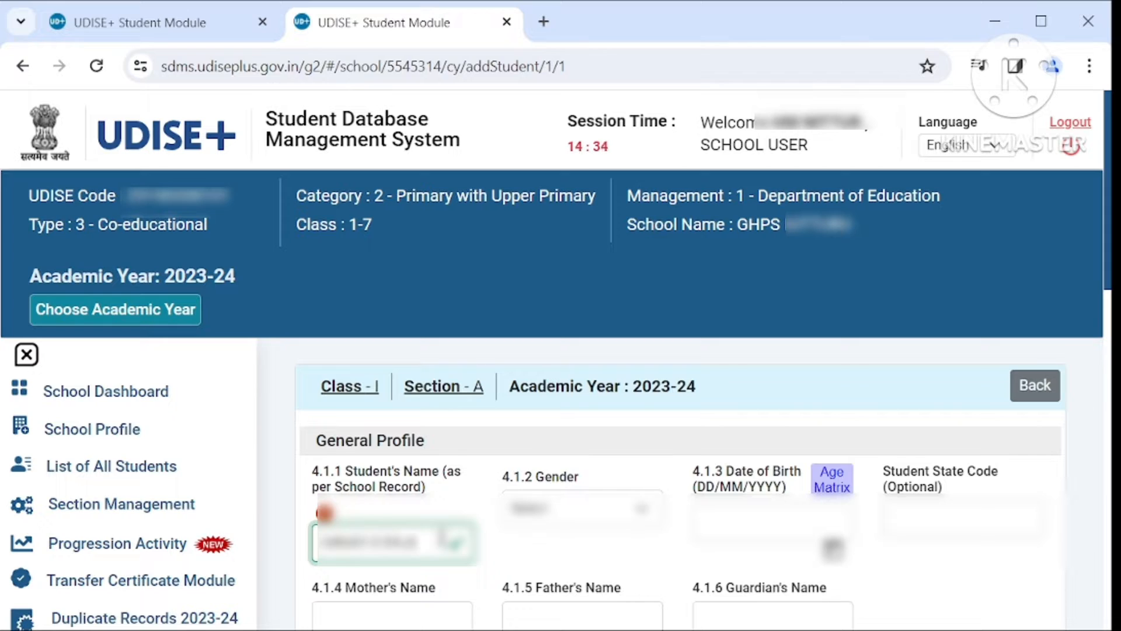
- Choose the student's gender, then enter the date of birth and the Student State Code
click(564, 513)
click(563, 570)
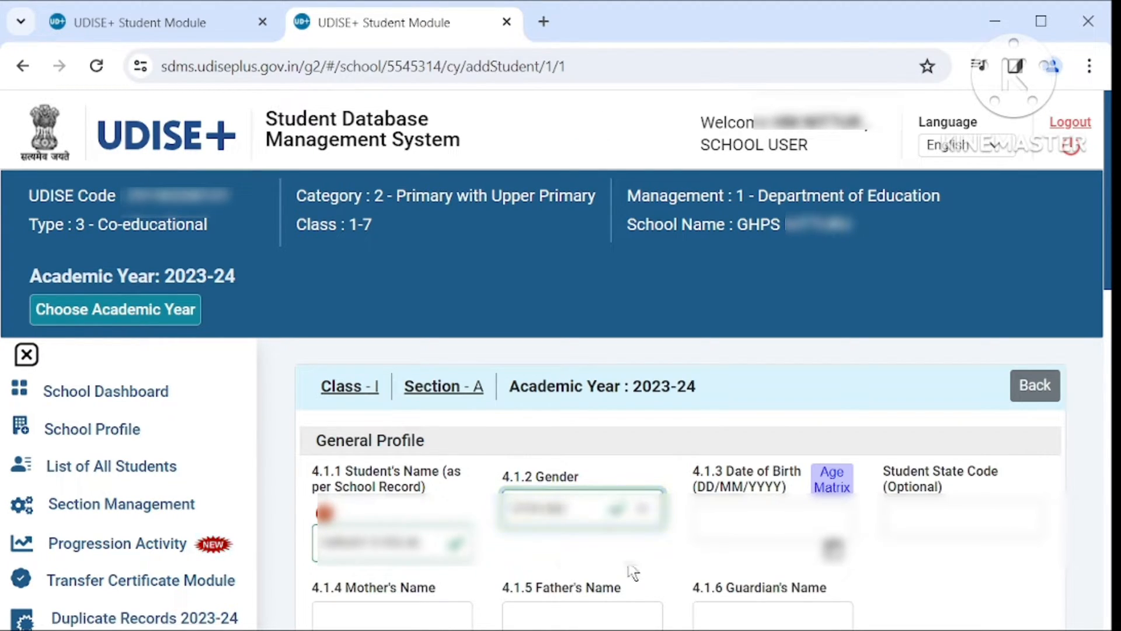
click(753, 523)
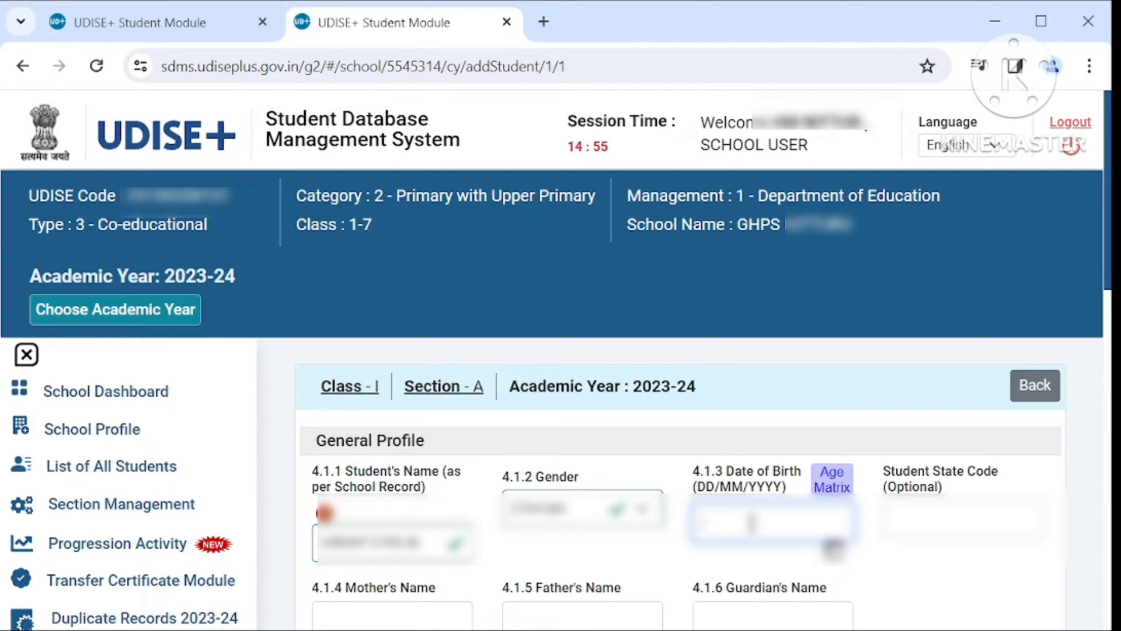
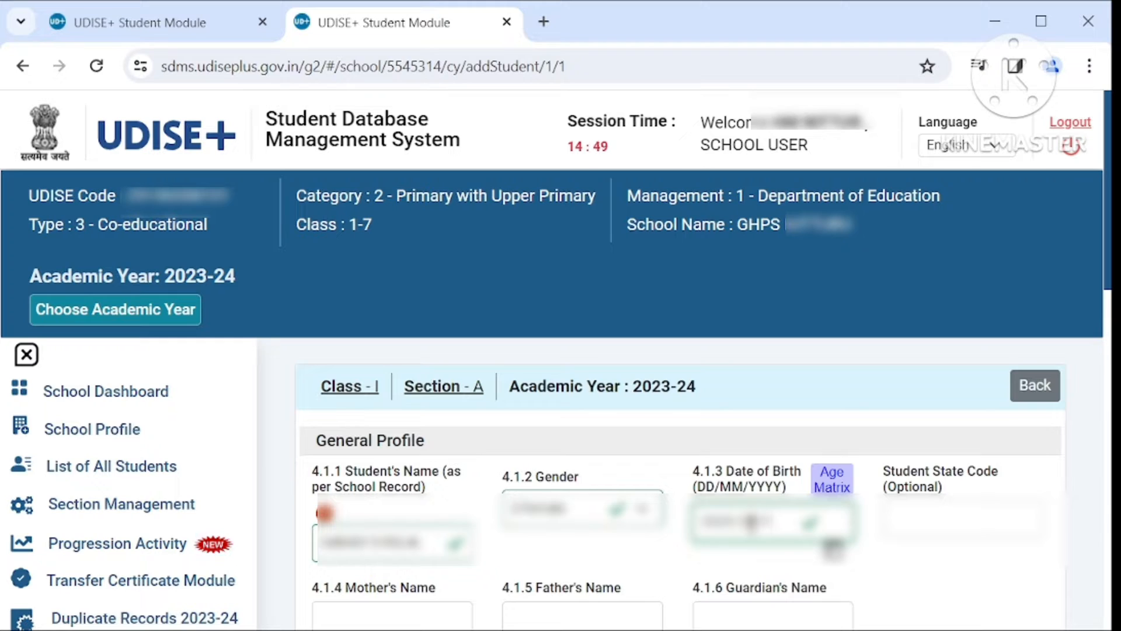
click(929, 512)
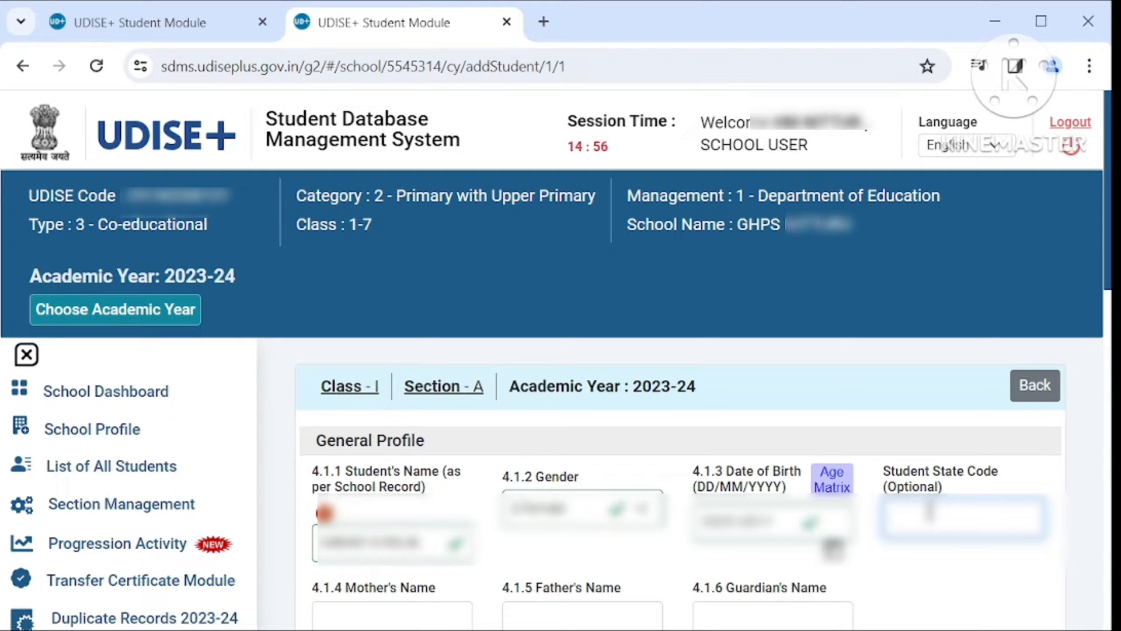
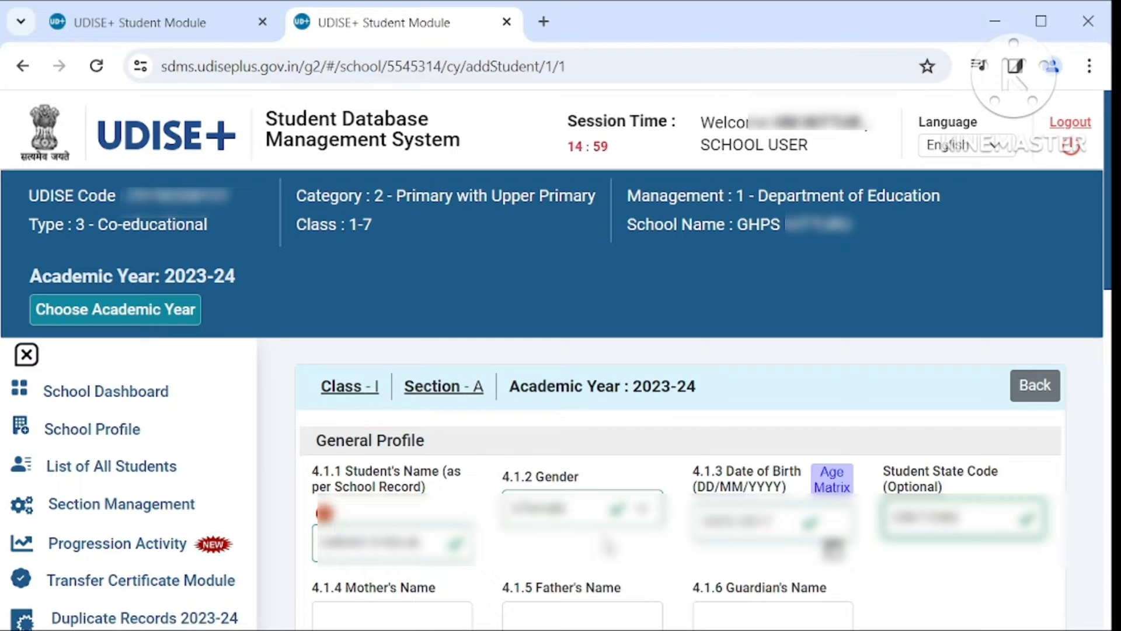
- Validate the state code, then enter the mother's and father's names
click(928, 582)
scroll(931, 589, down, 2)
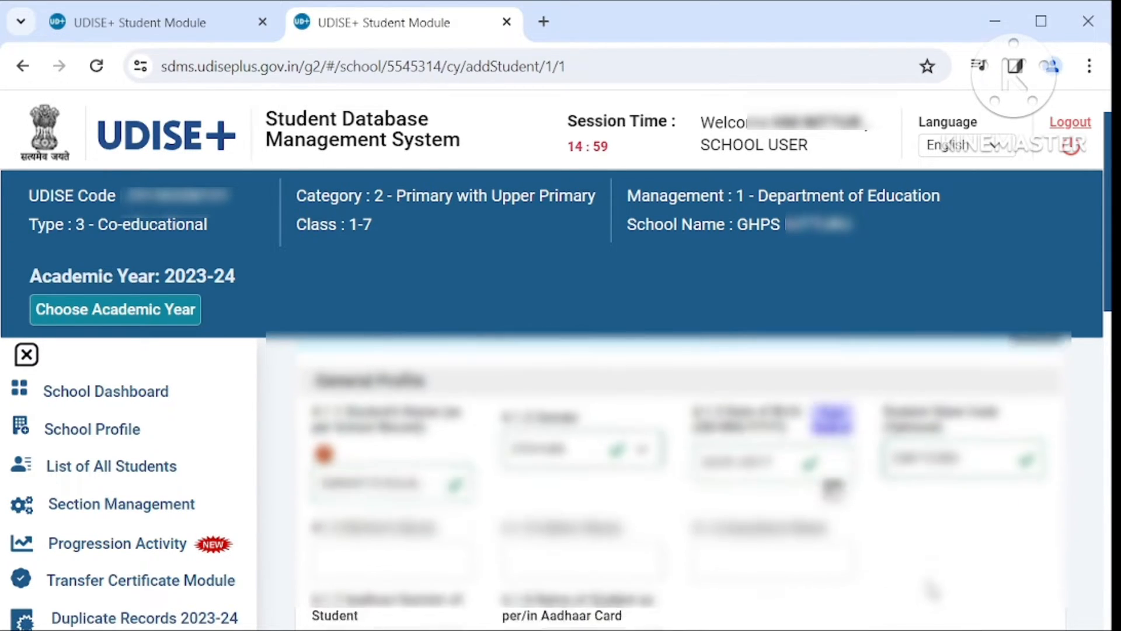
scroll(933, 591, down, 3)
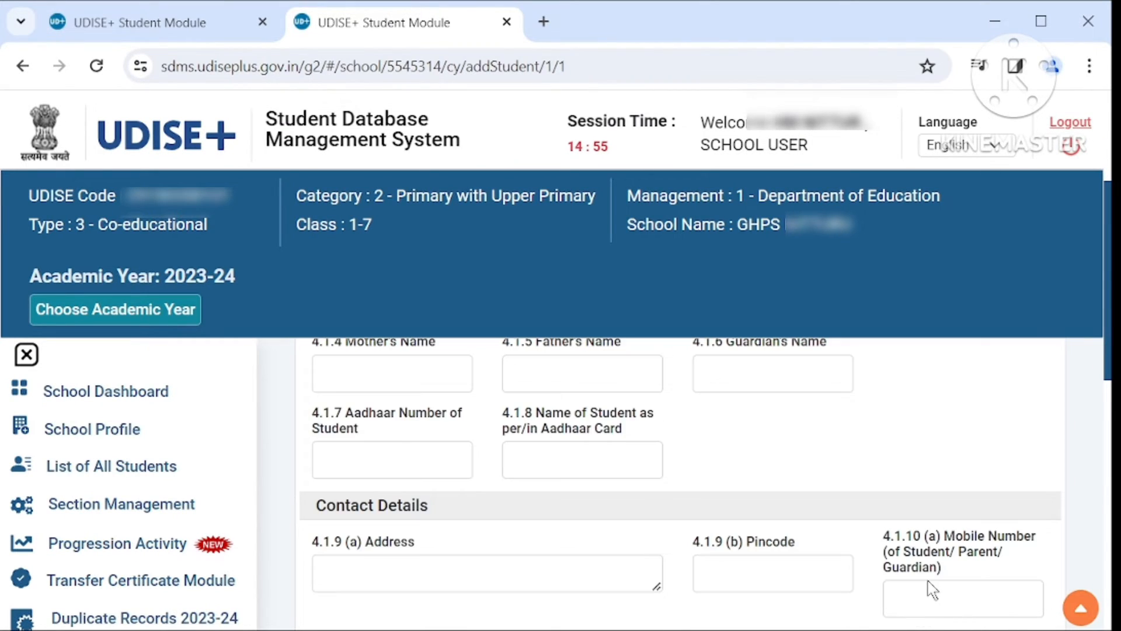
scroll(933, 590, up, 1)
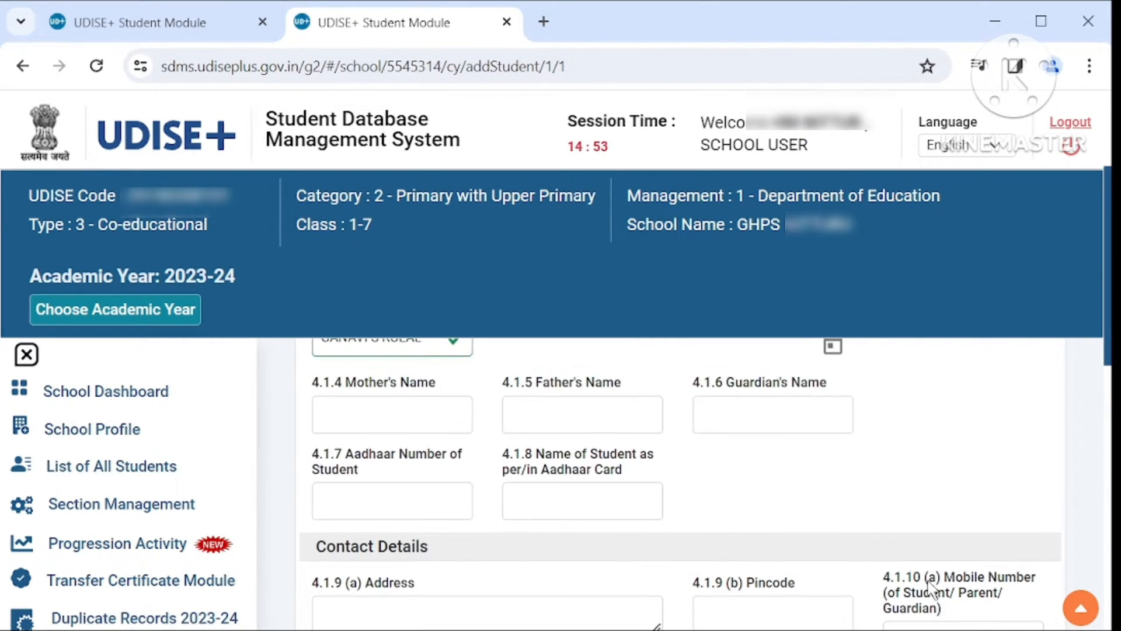
click(413, 422)
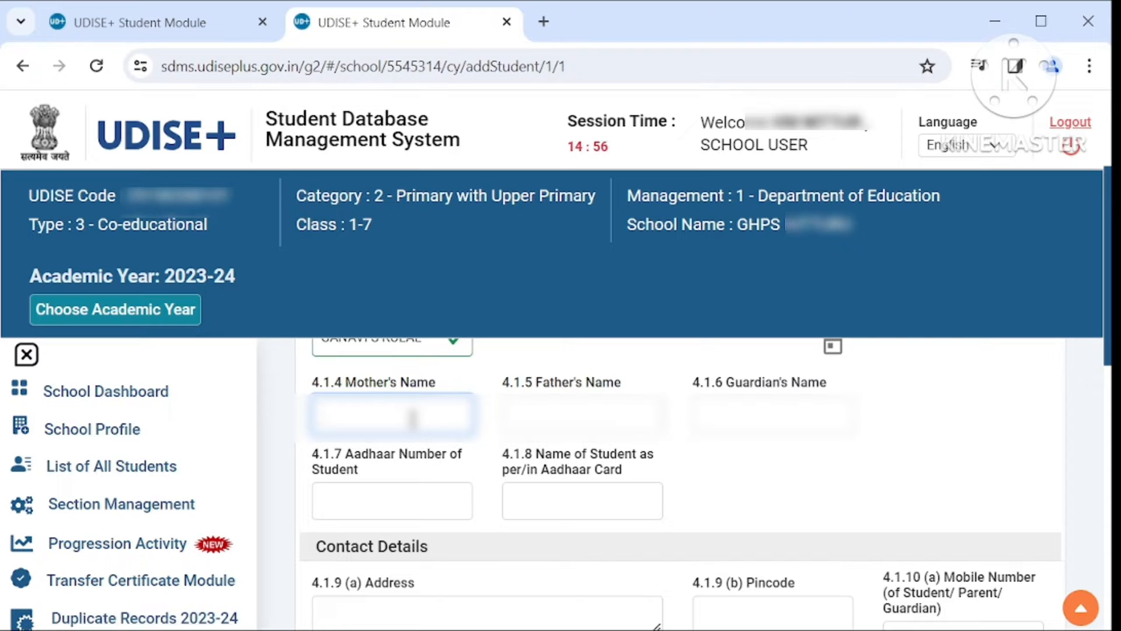
text([illegible])
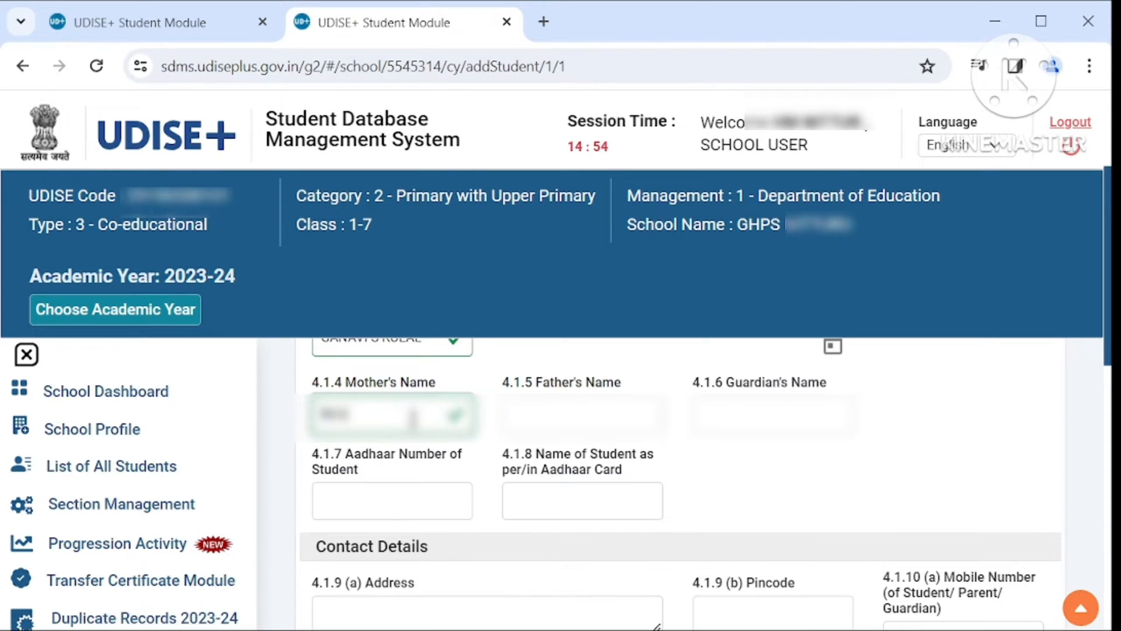
text([illegible])
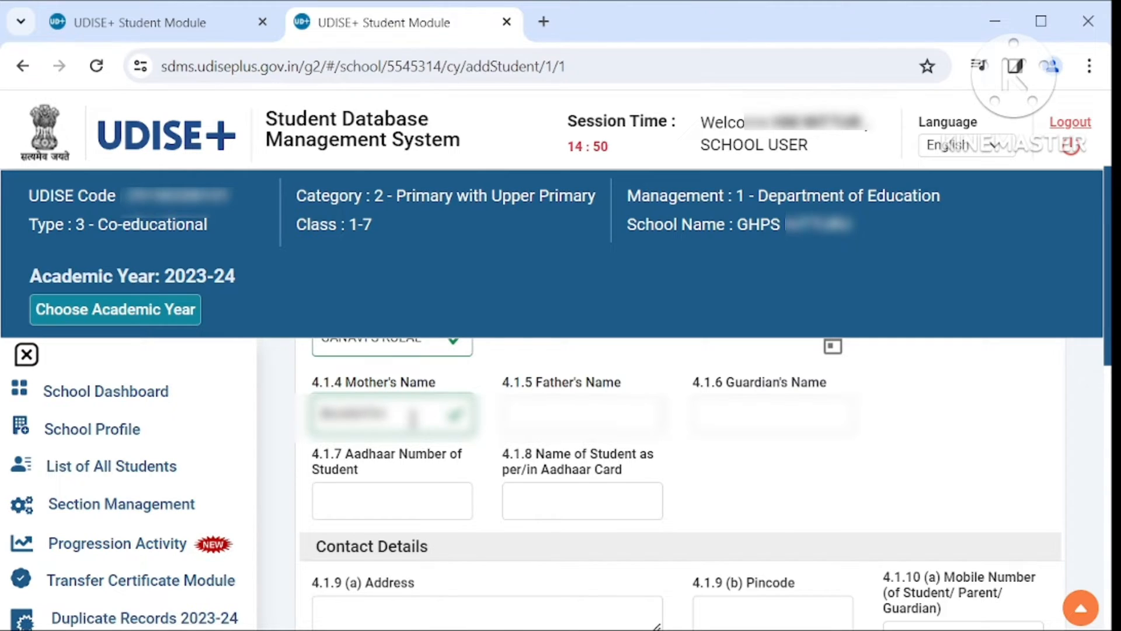
text( S)
click(558, 412)
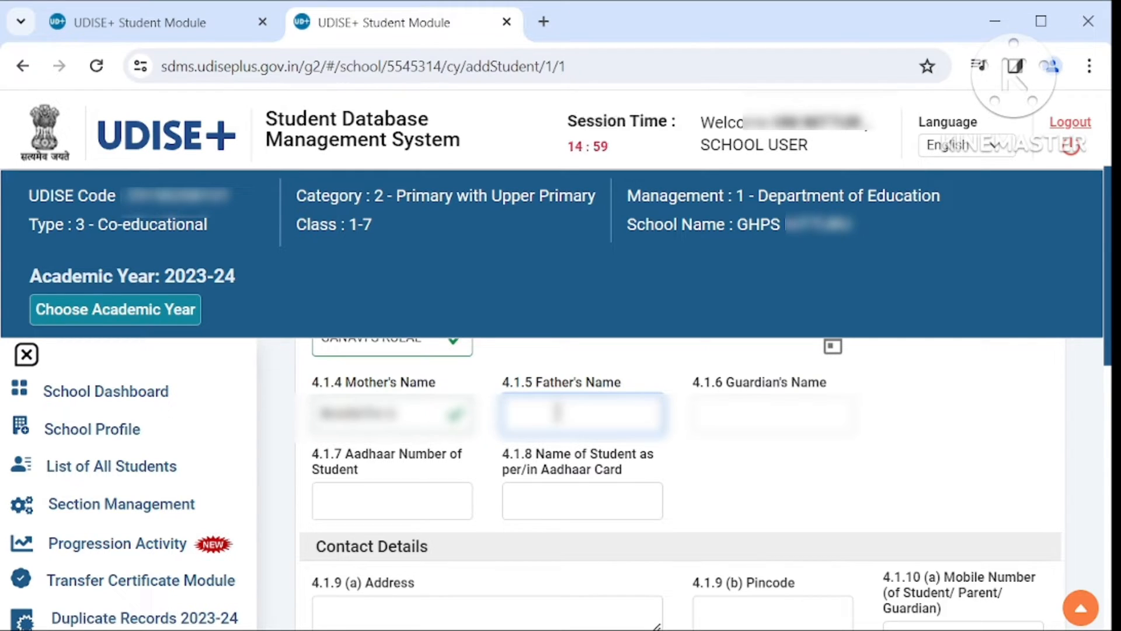
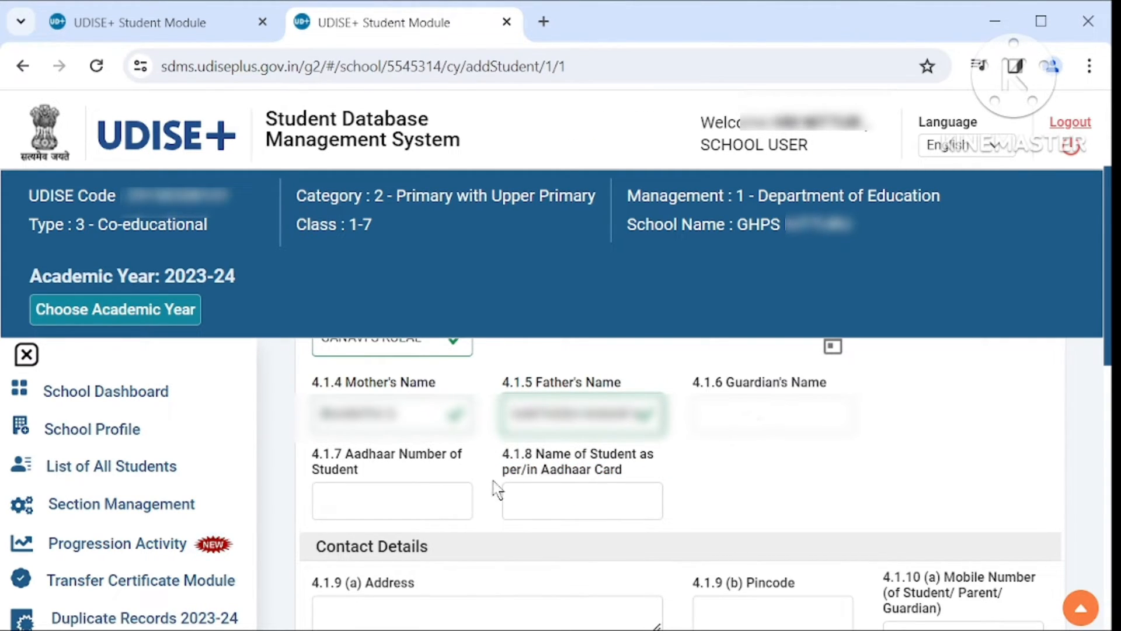
- Enter the student's Aadhaar number and the name as per the Aadhaar card
click(425, 502)
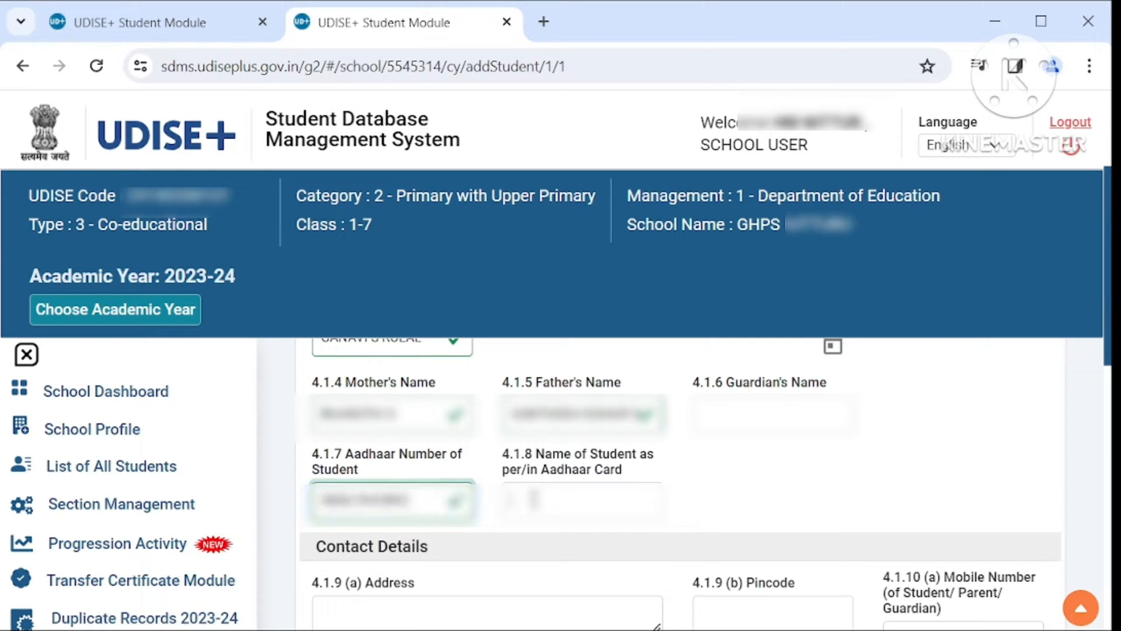
click(533, 499)
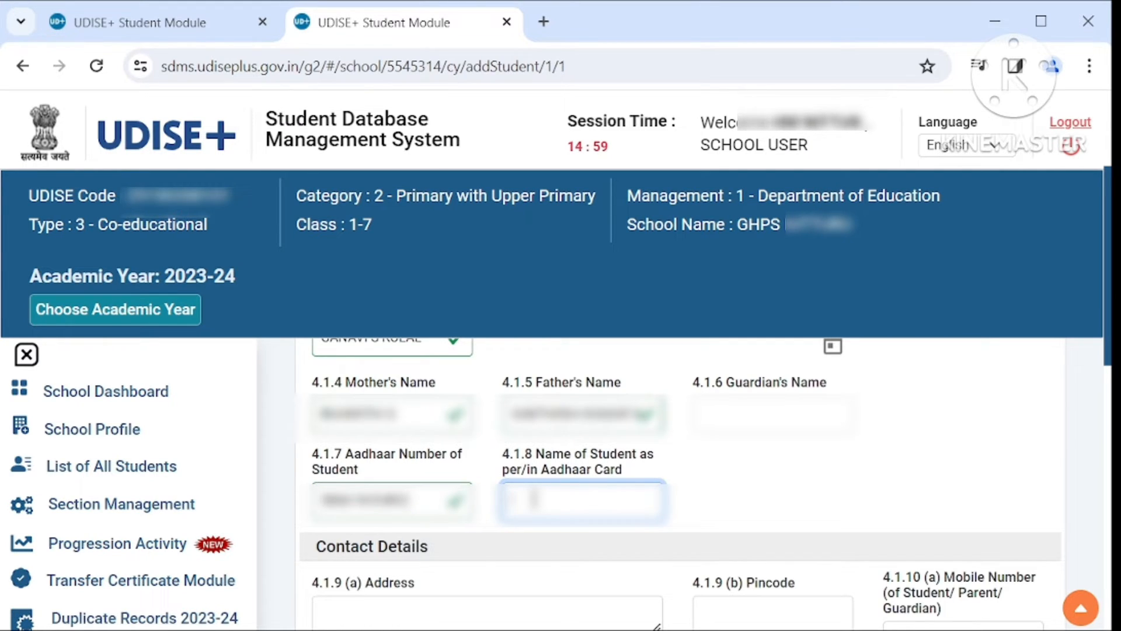
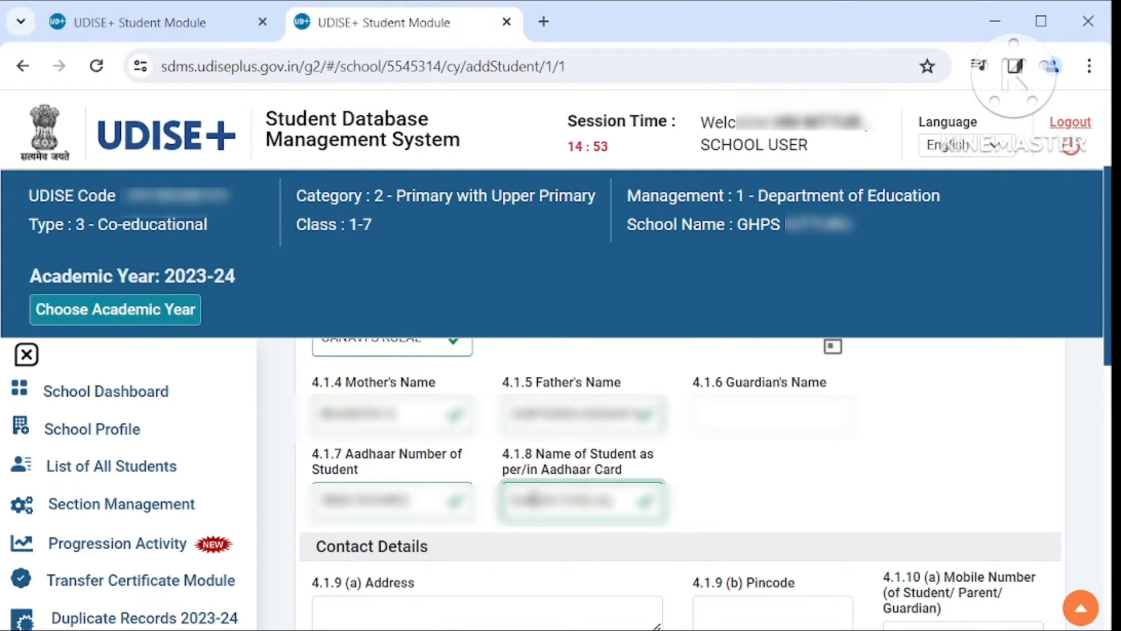
click(927, 499)
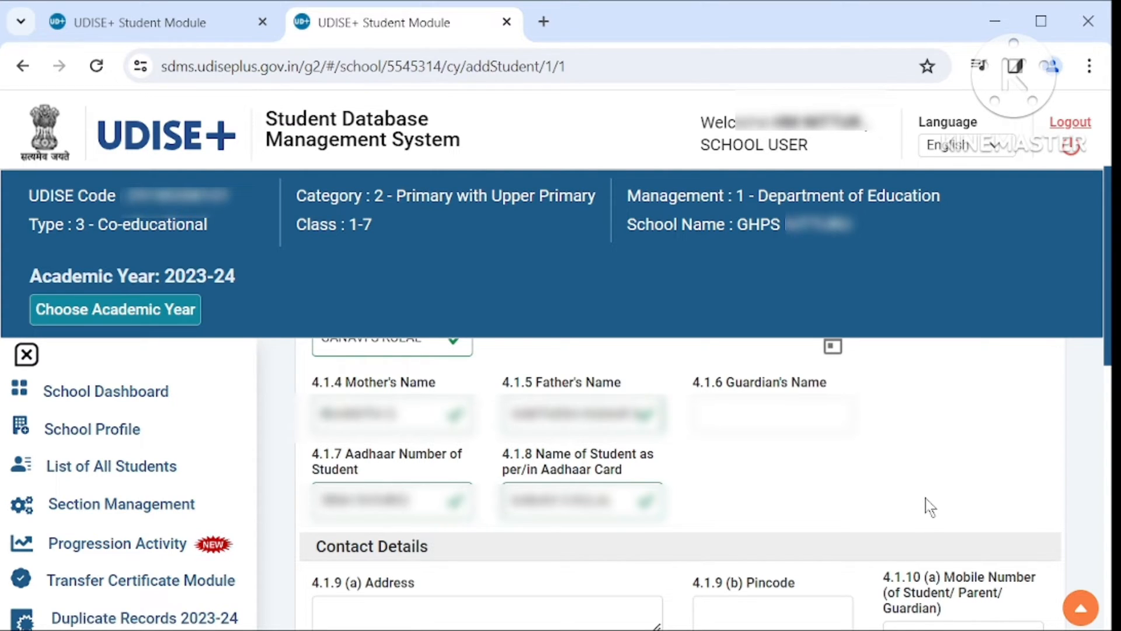
- Fill in the Contact Details: the student's address, pincode and 10-digit mobile number
scroll(926, 499, down, 5)
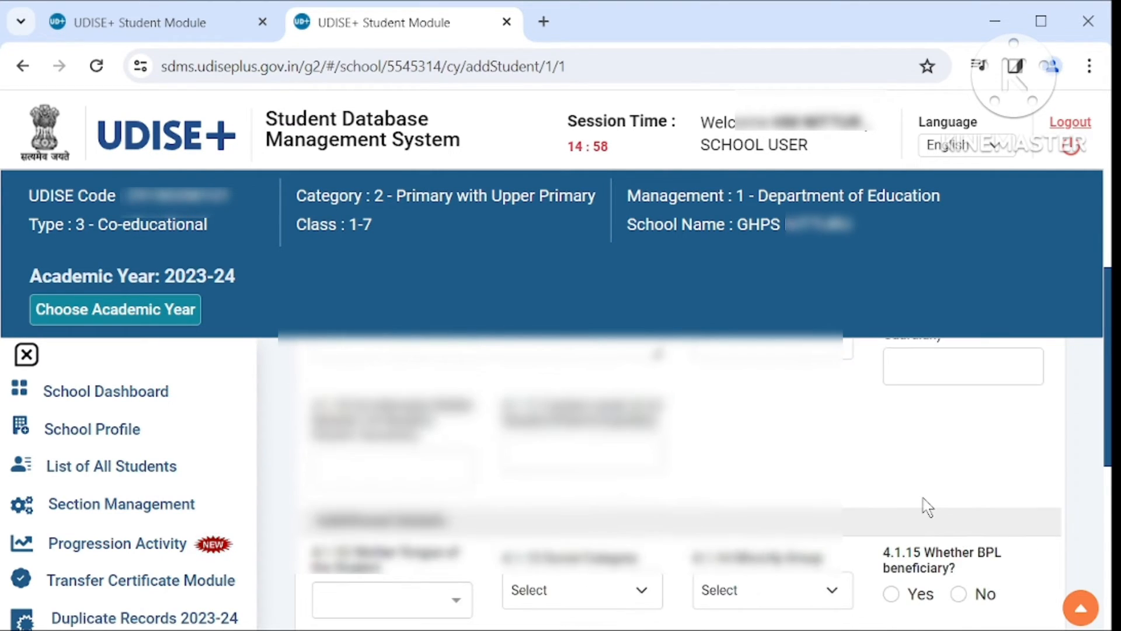
scroll(928, 503, up, 3)
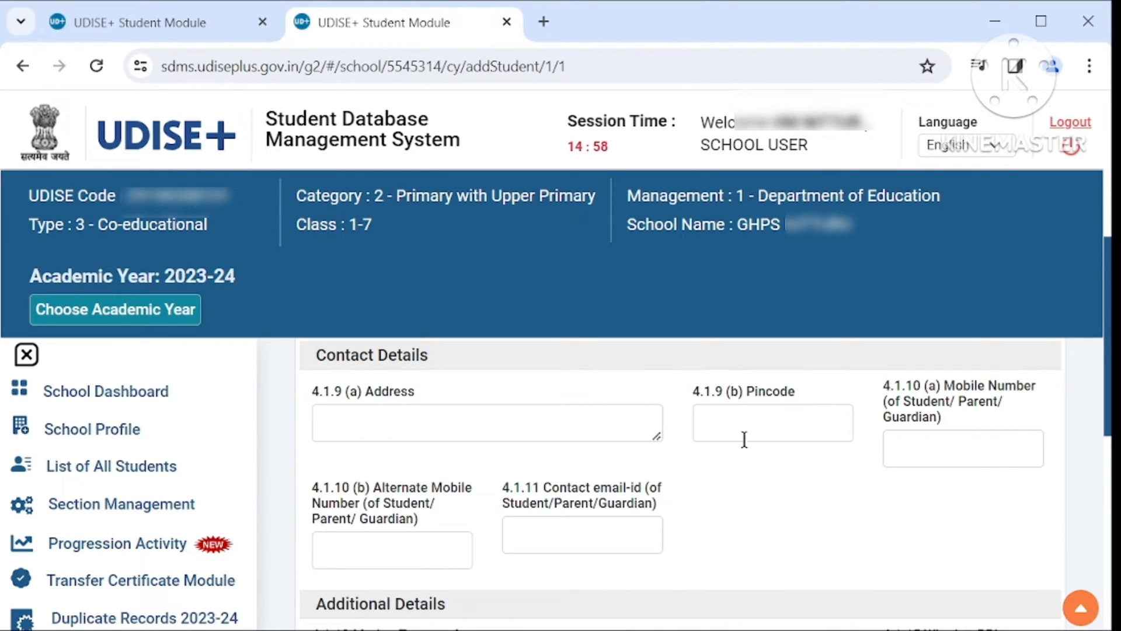
click(555, 432)
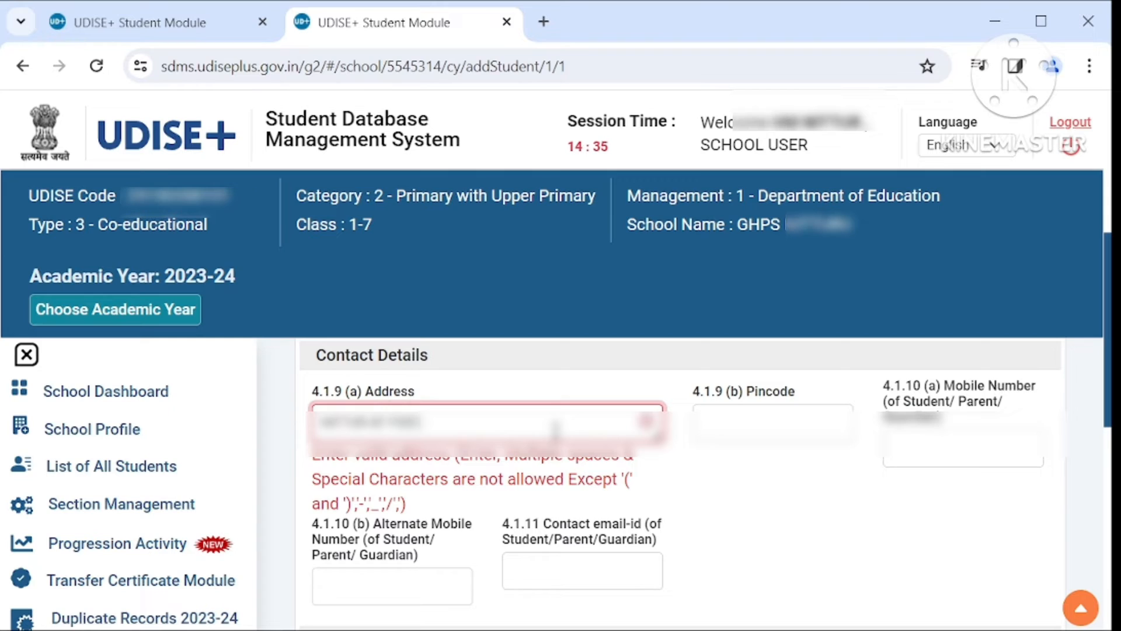
text(ANSANAGARA)
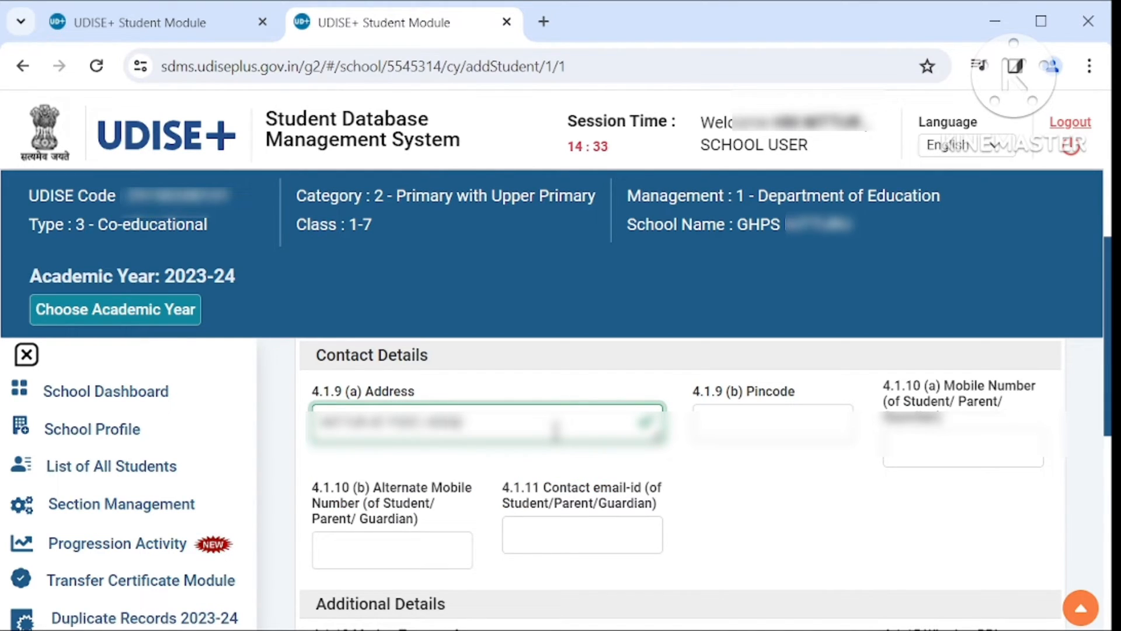
text( TALU)
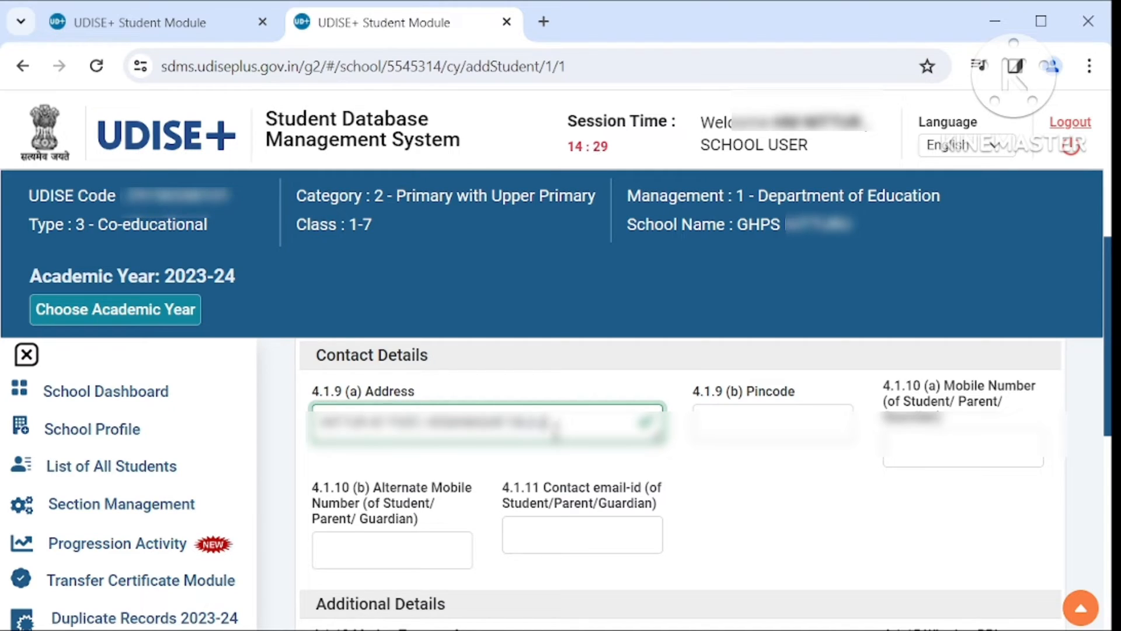
text(K)
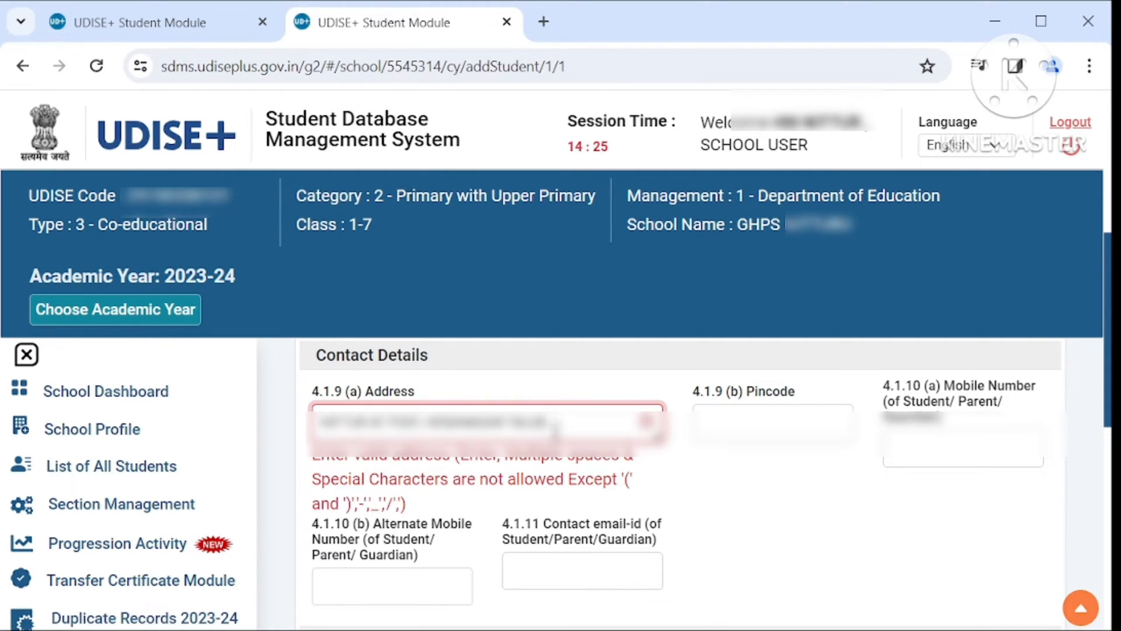
text( DIST)
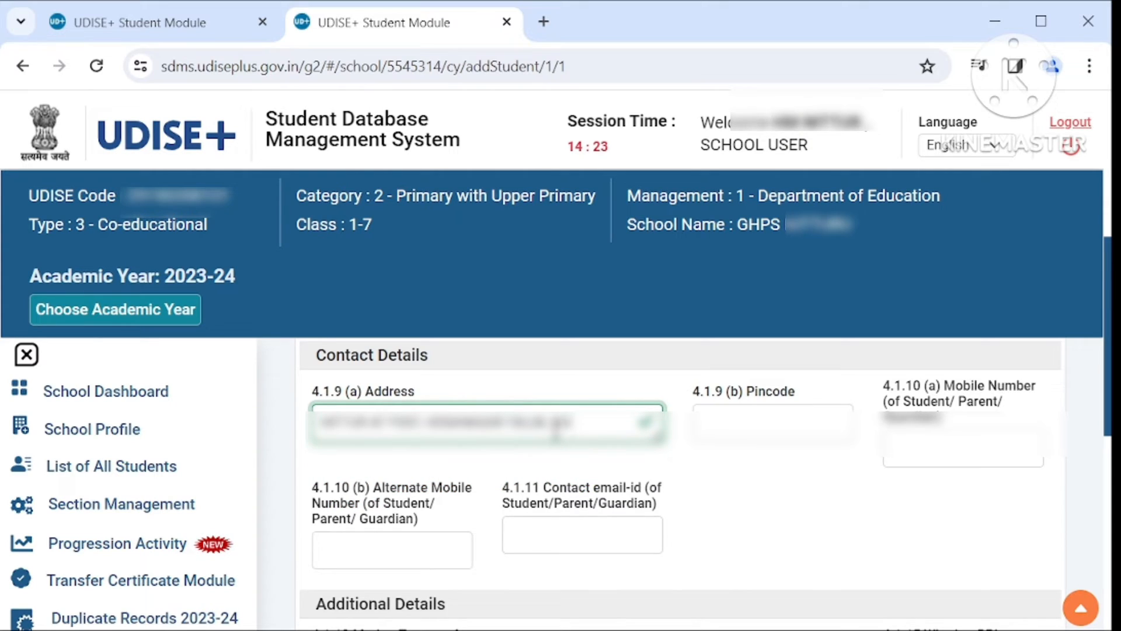
text(RICT)
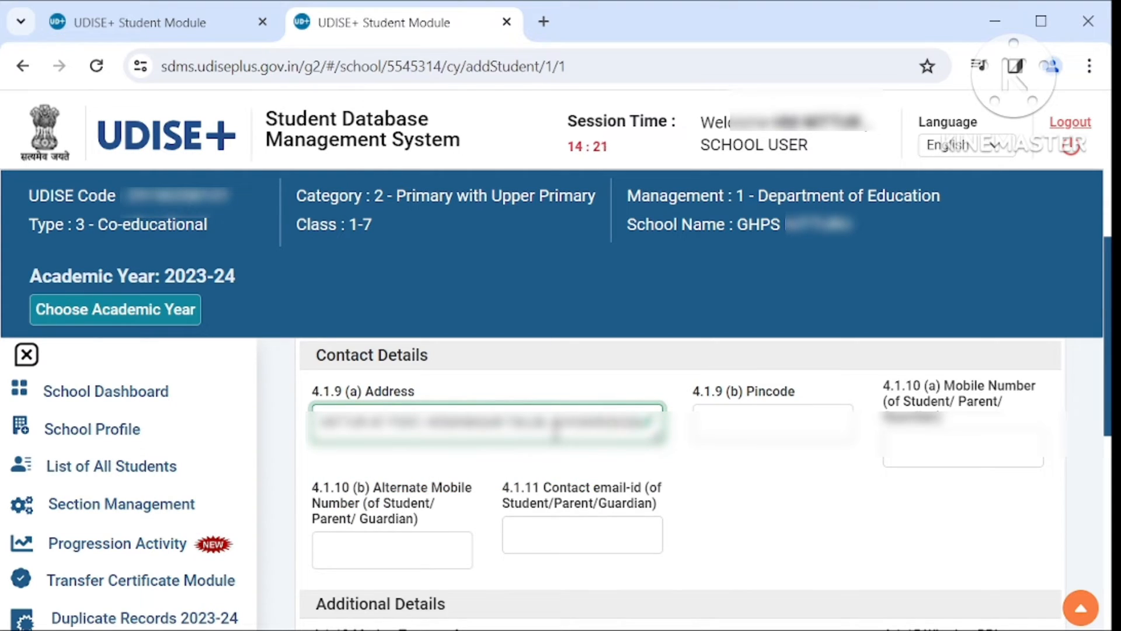
click(781, 435)
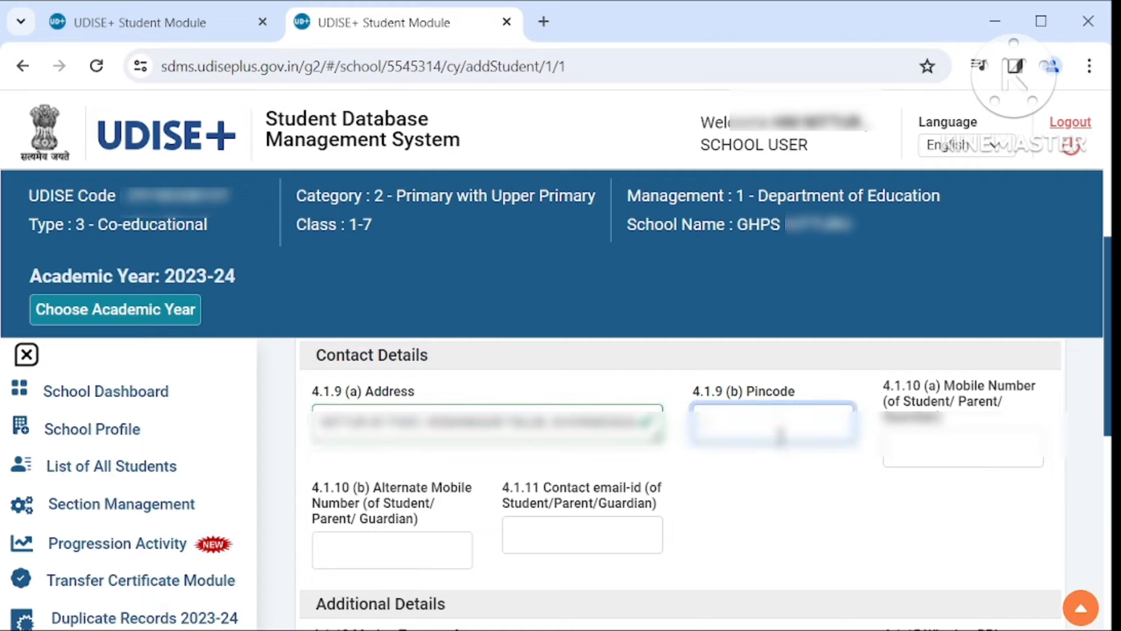
text(5774)
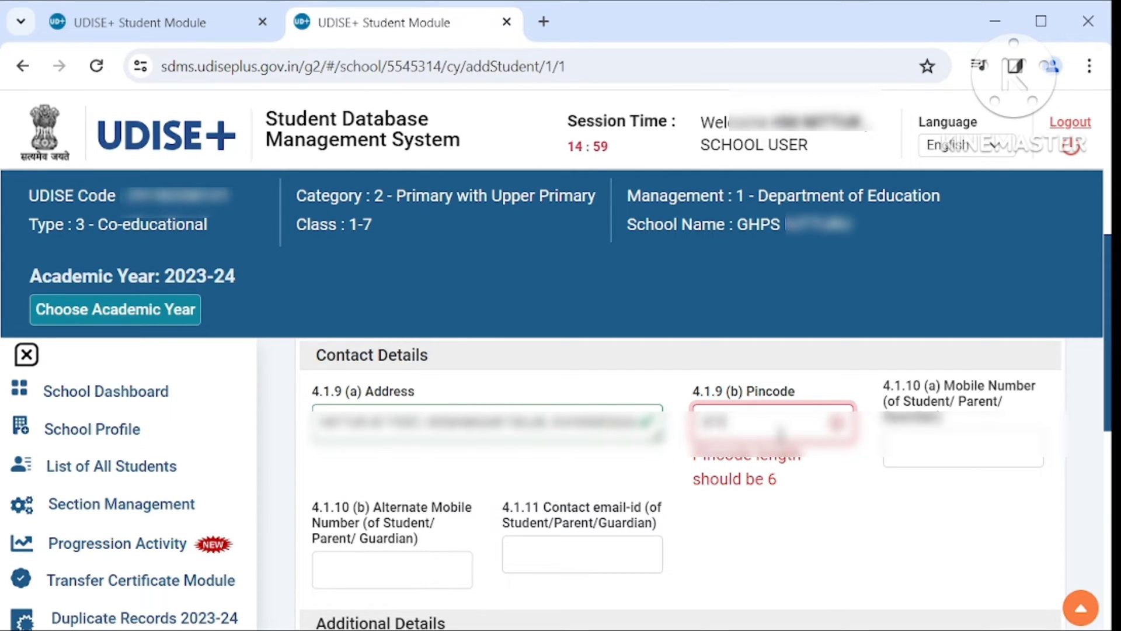
text(2)
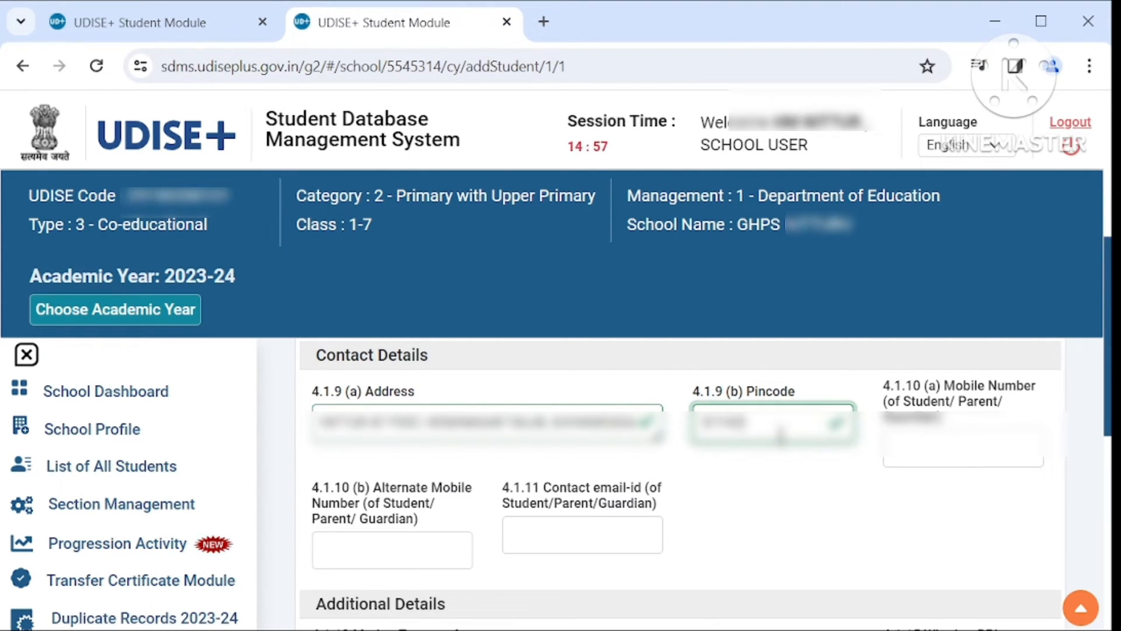
click(937, 460)
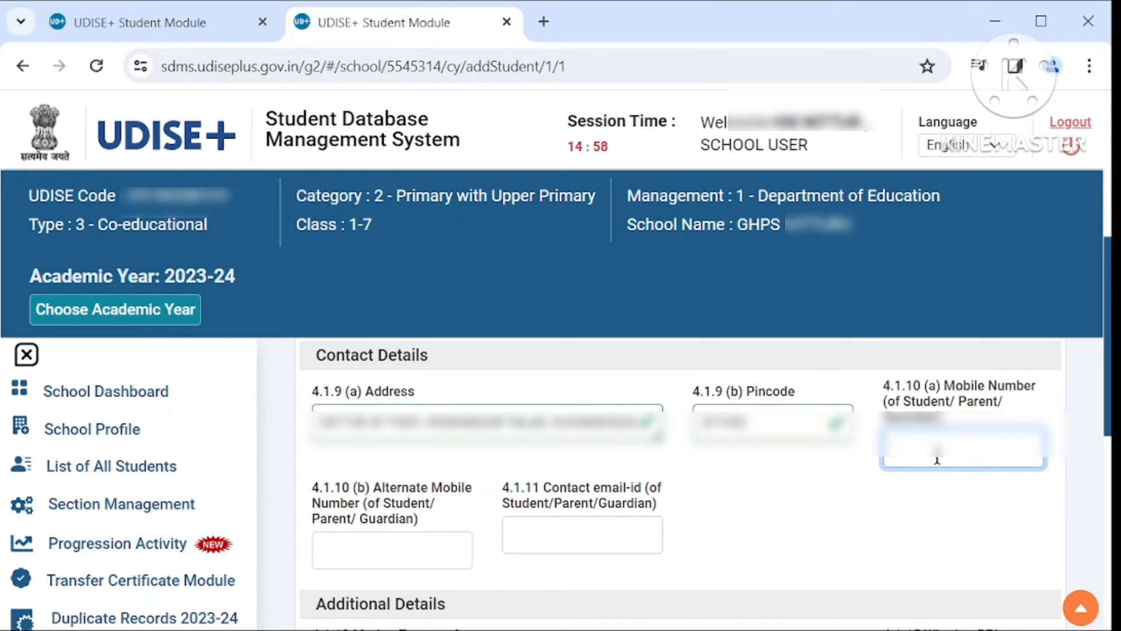
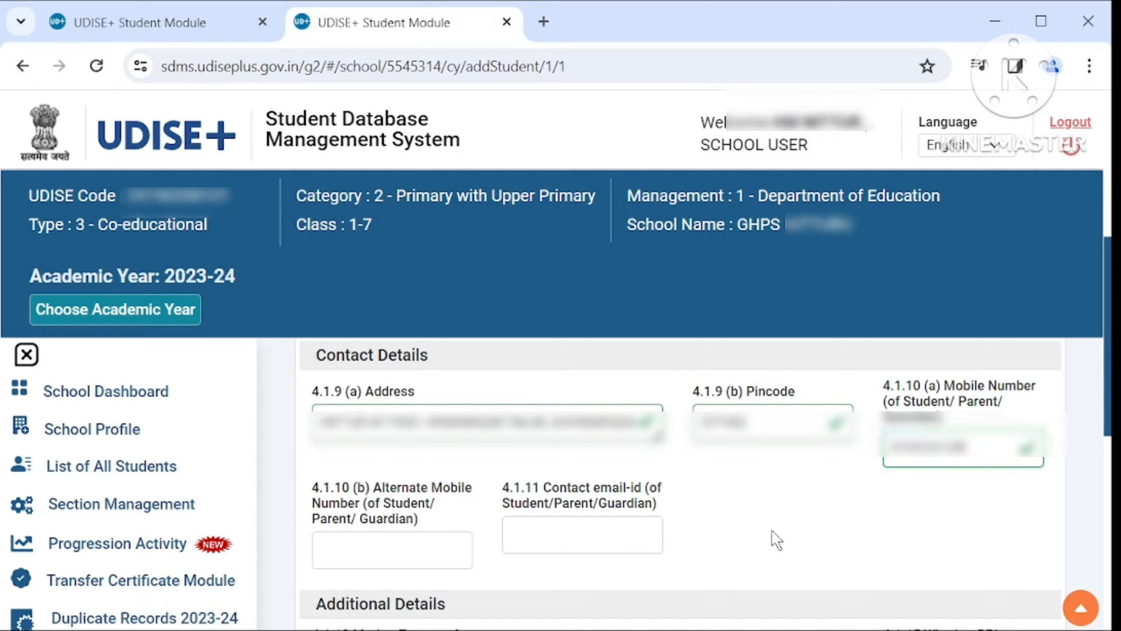
- Select the student's mother tongue and social category in Additional Details
scroll(776, 540, down, 4)
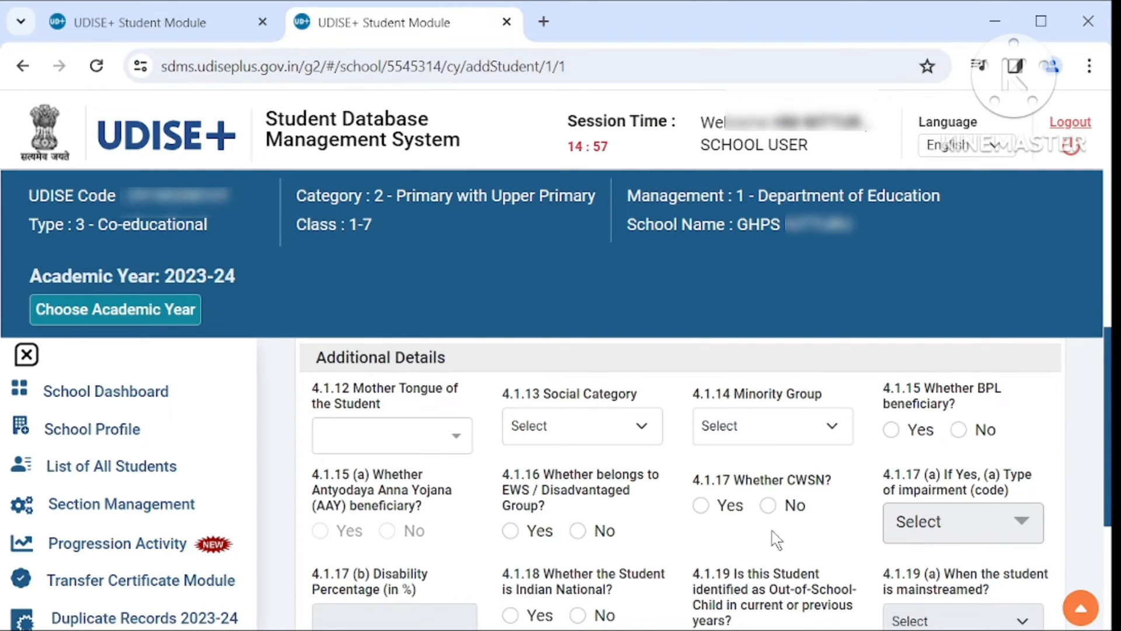
click(454, 434)
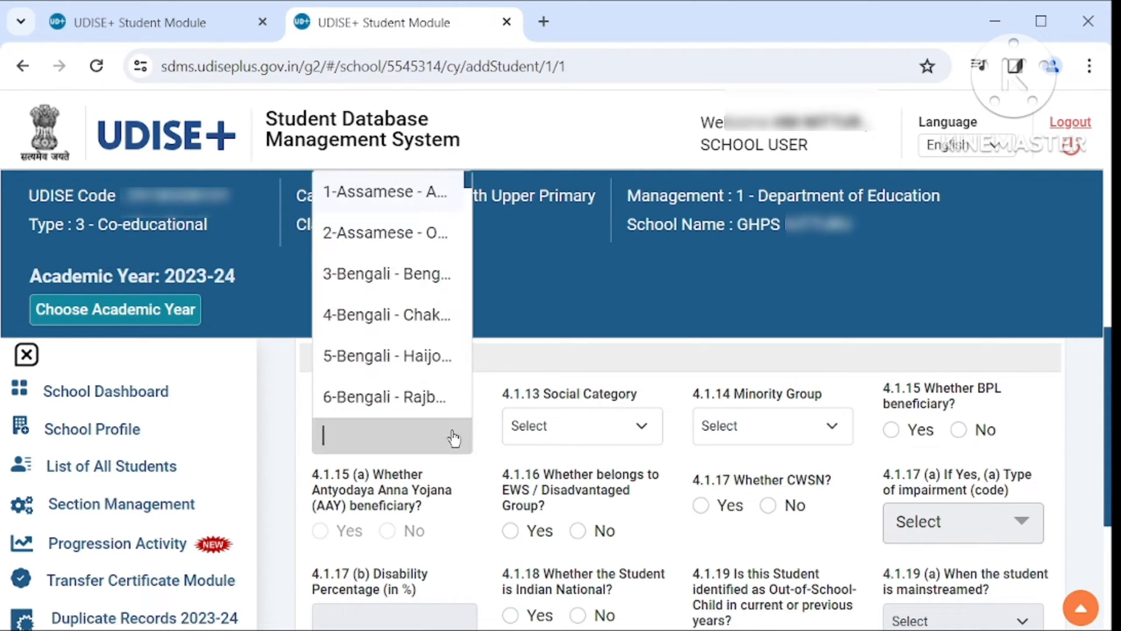
text(7)
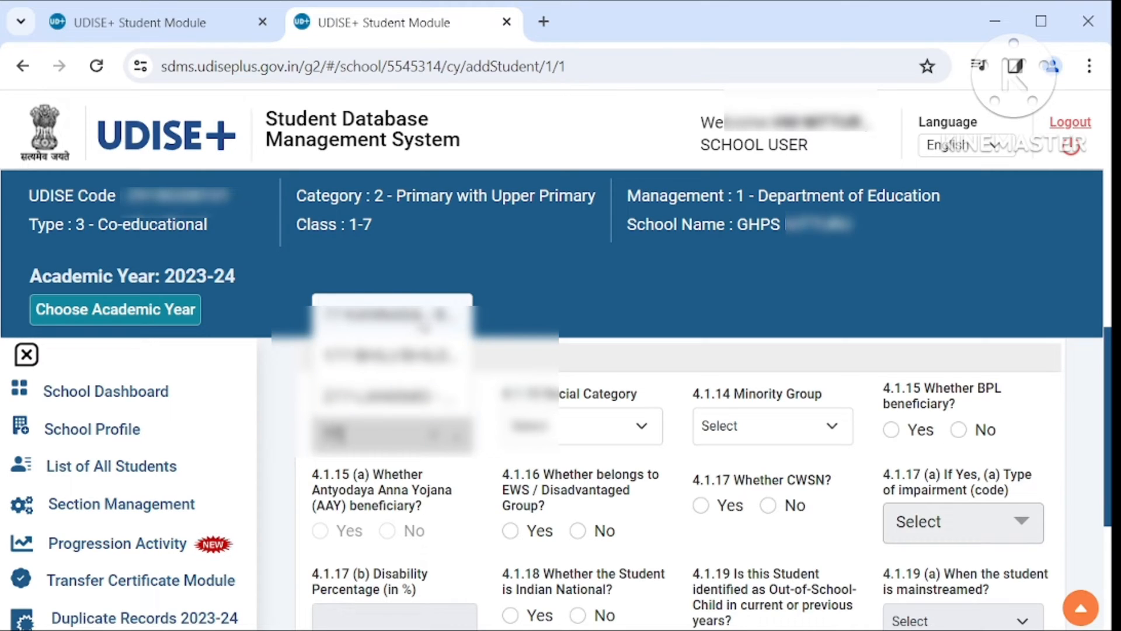
click(417, 318)
click(575, 435)
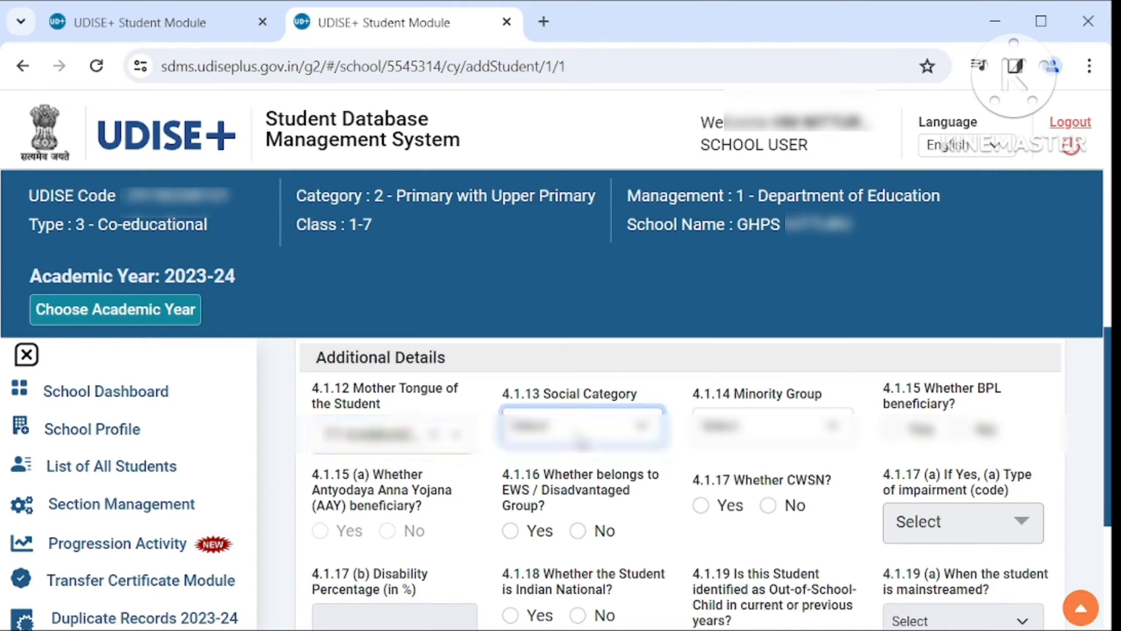
click(575, 519)
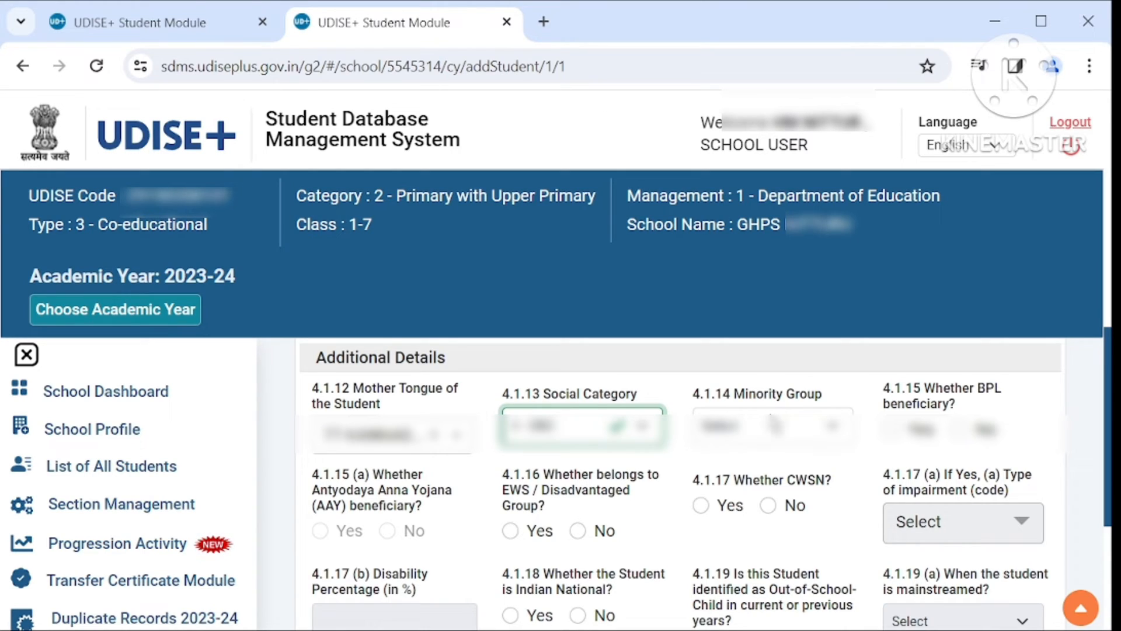
- Pick a minority group, set BPL beneficiary to Yes, and answer No for AAY, EWS and CWSN
click(776, 425)
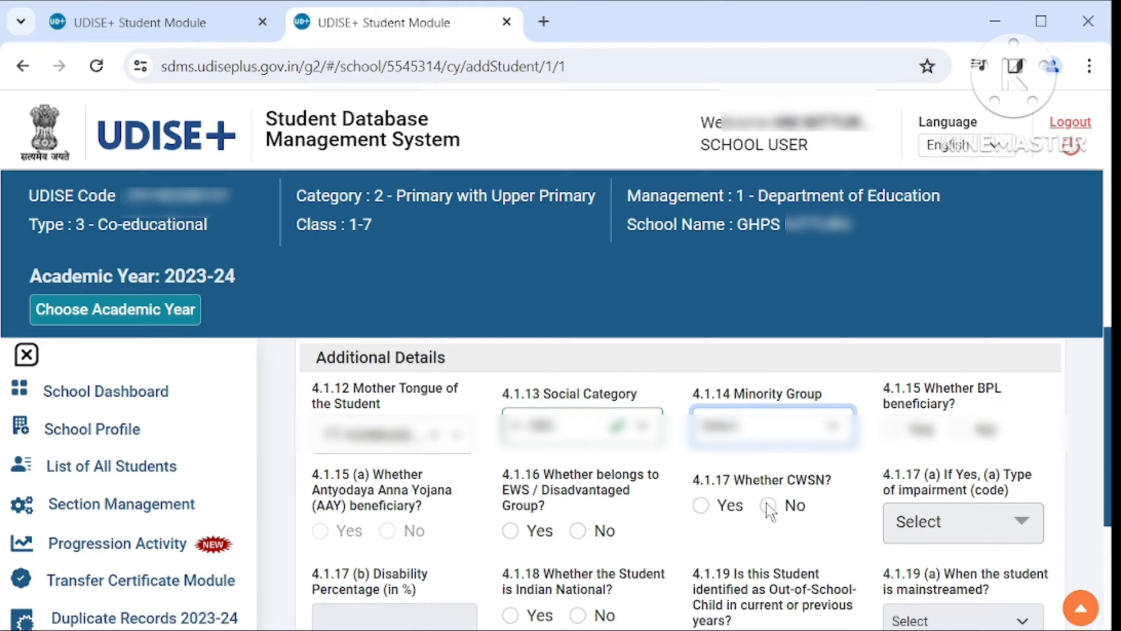
click(758, 558)
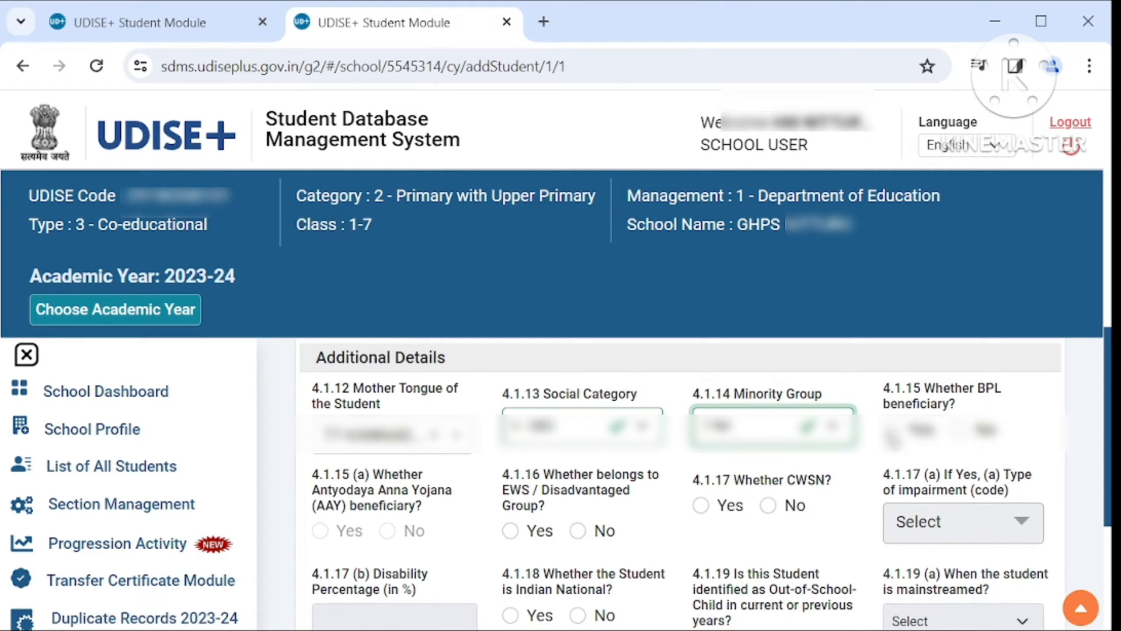
click(892, 429)
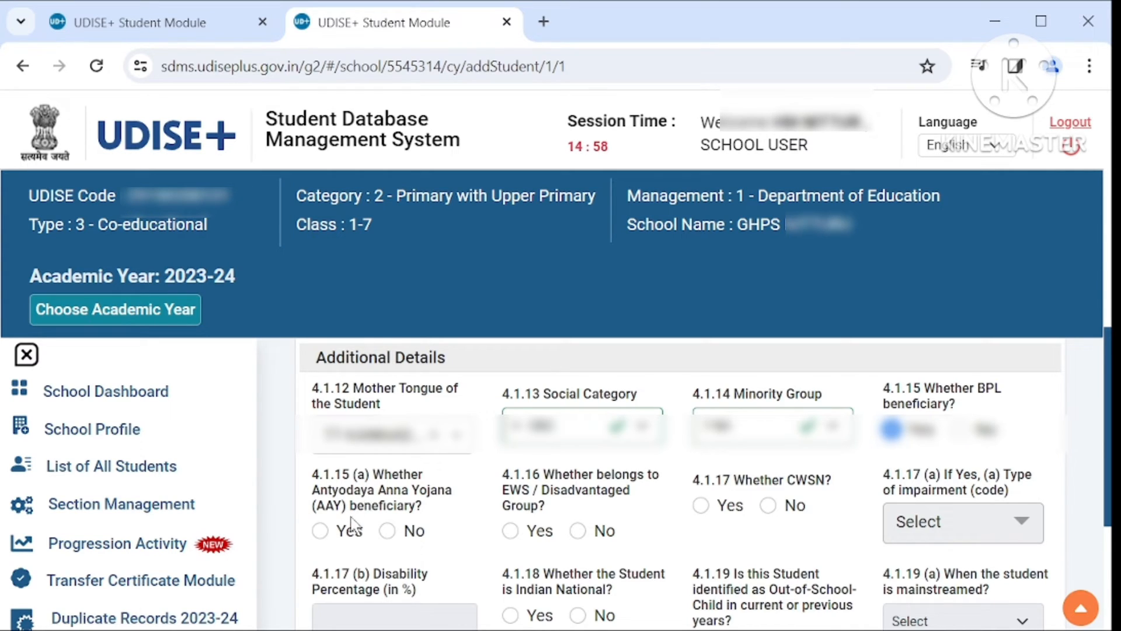
click(388, 531)
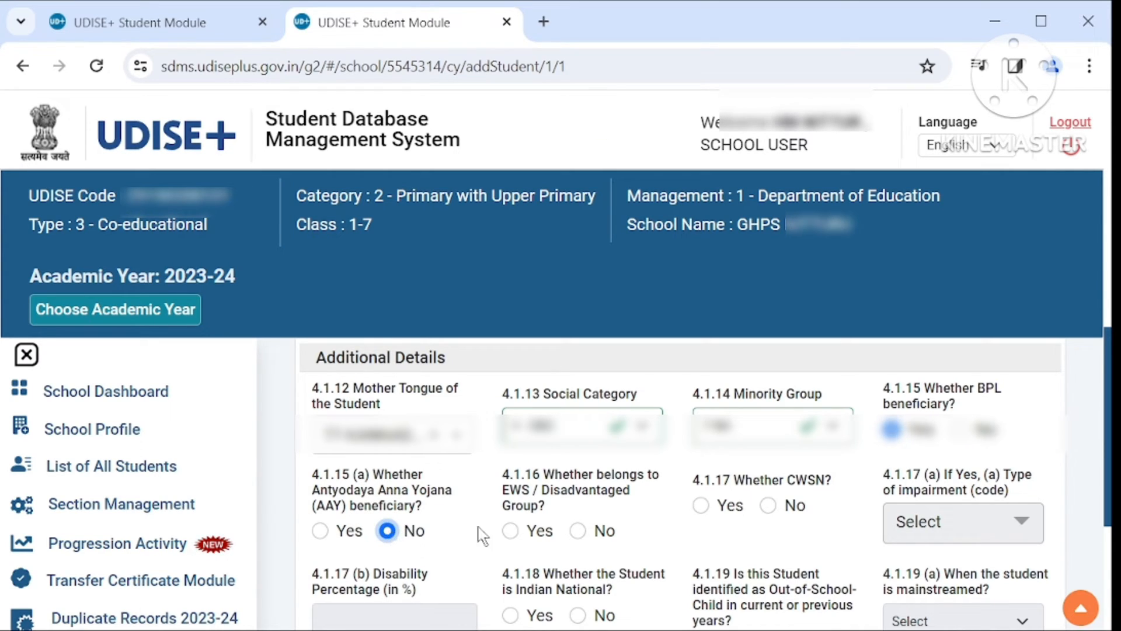
click(579, 532)
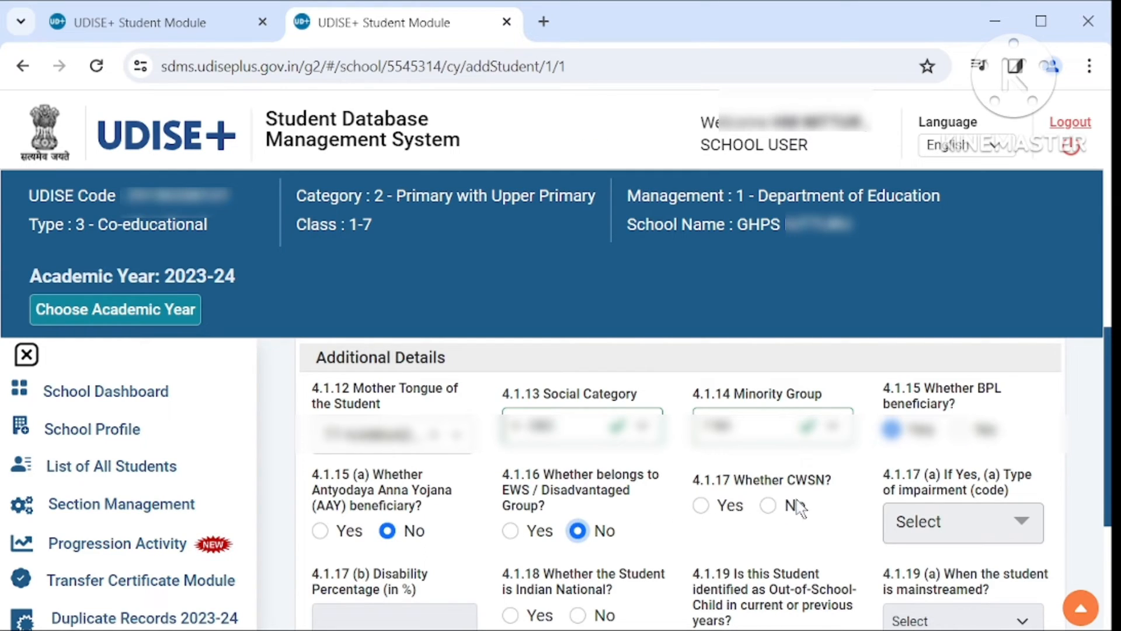
click(769, 507)
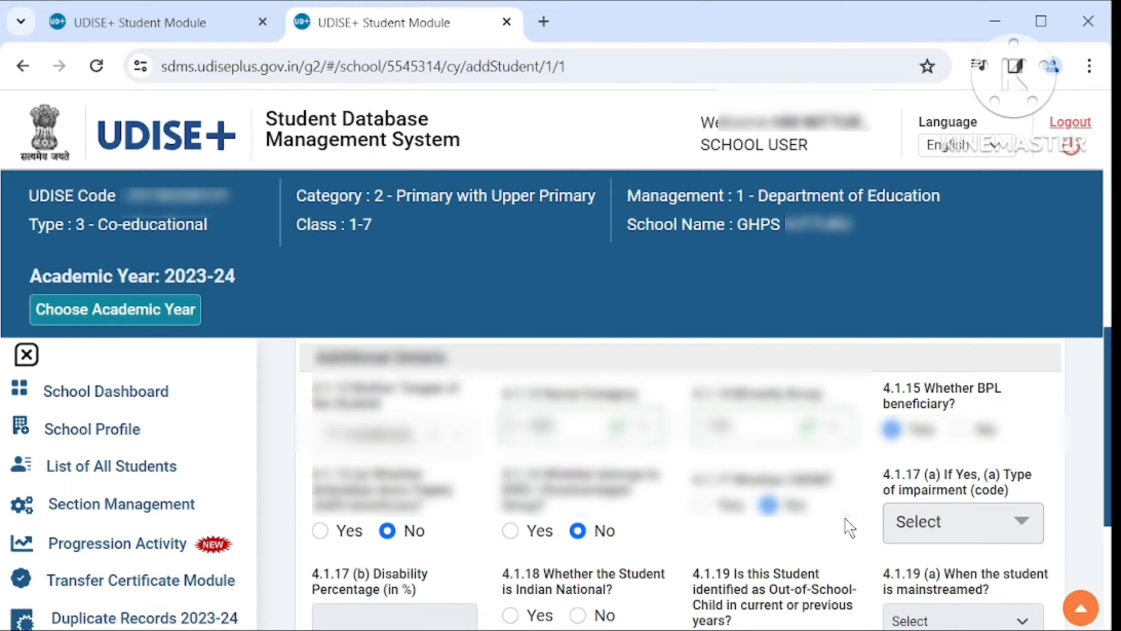
- Mark Indian National Yes, out-of-school No, blood group Under Investigation, then save
scroll(850, 527, down, 4)
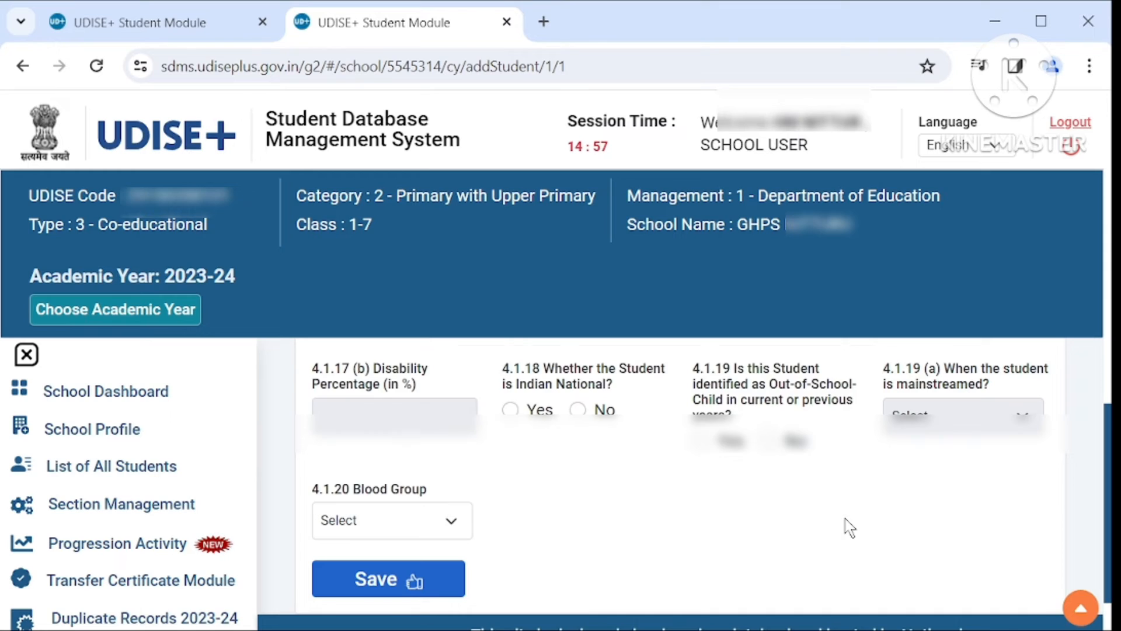
click(510, 409)
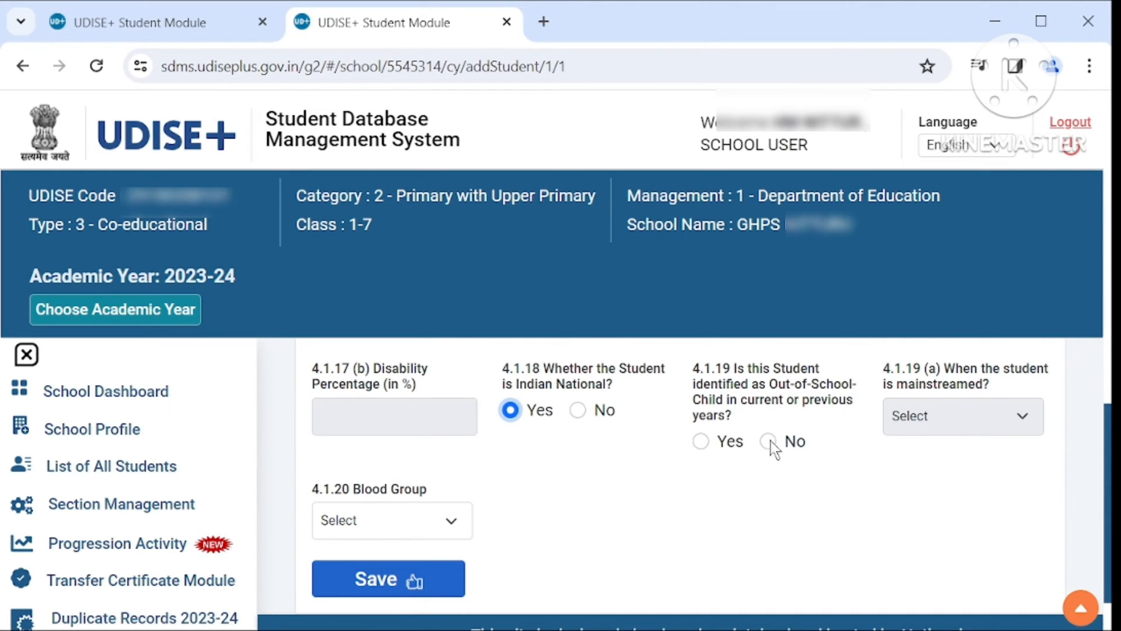
click(769, 441)
click(397, 528)
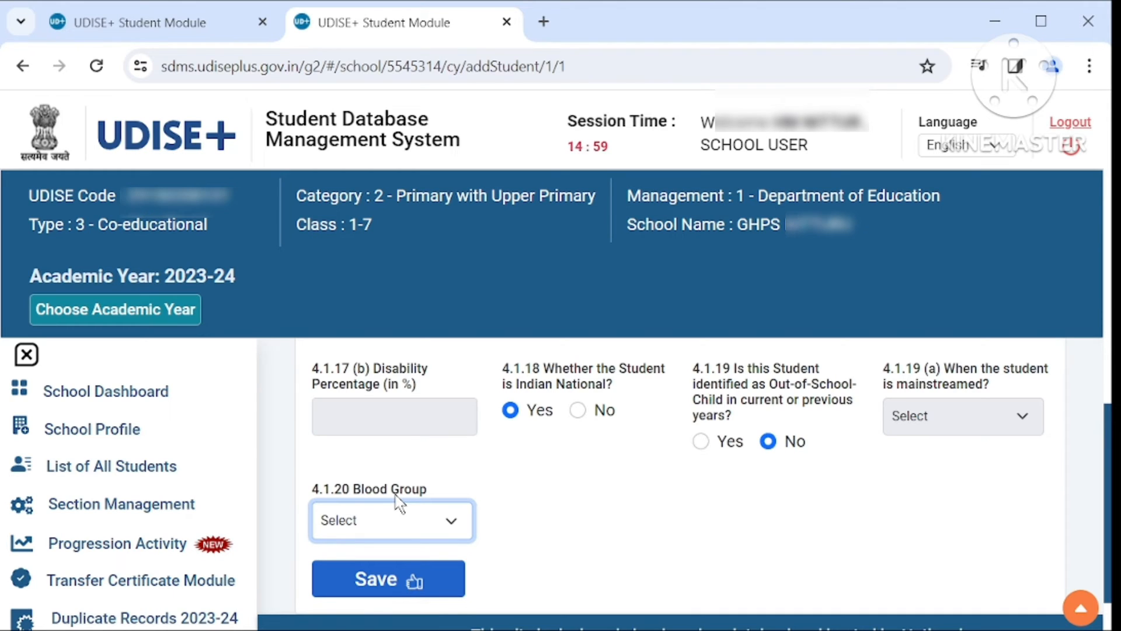
click(396, 495)
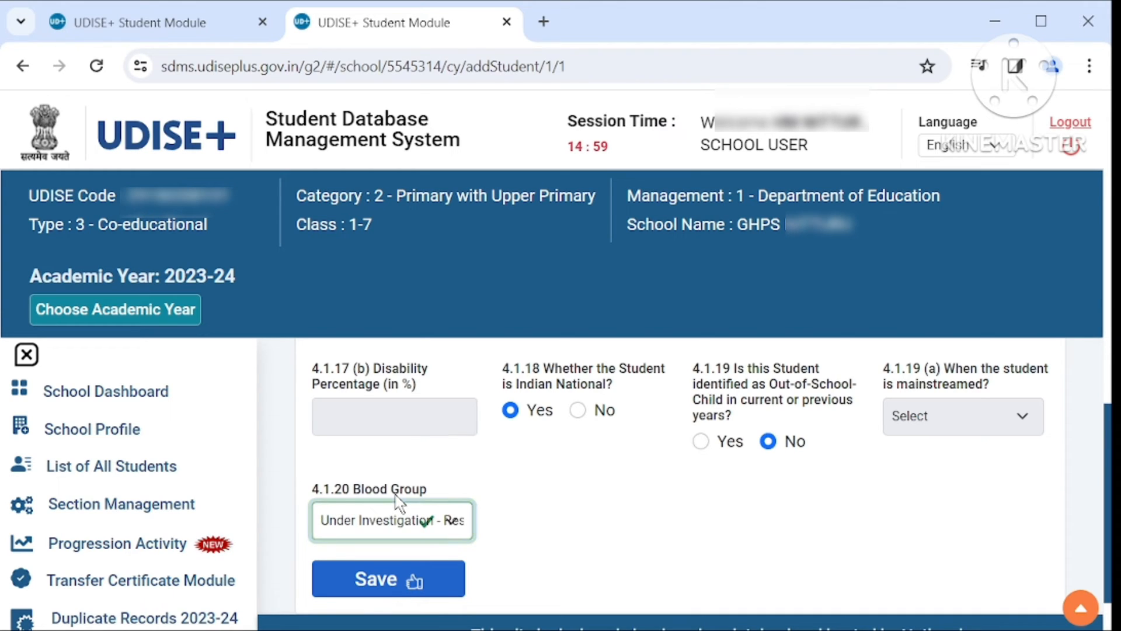
click(414, 581)
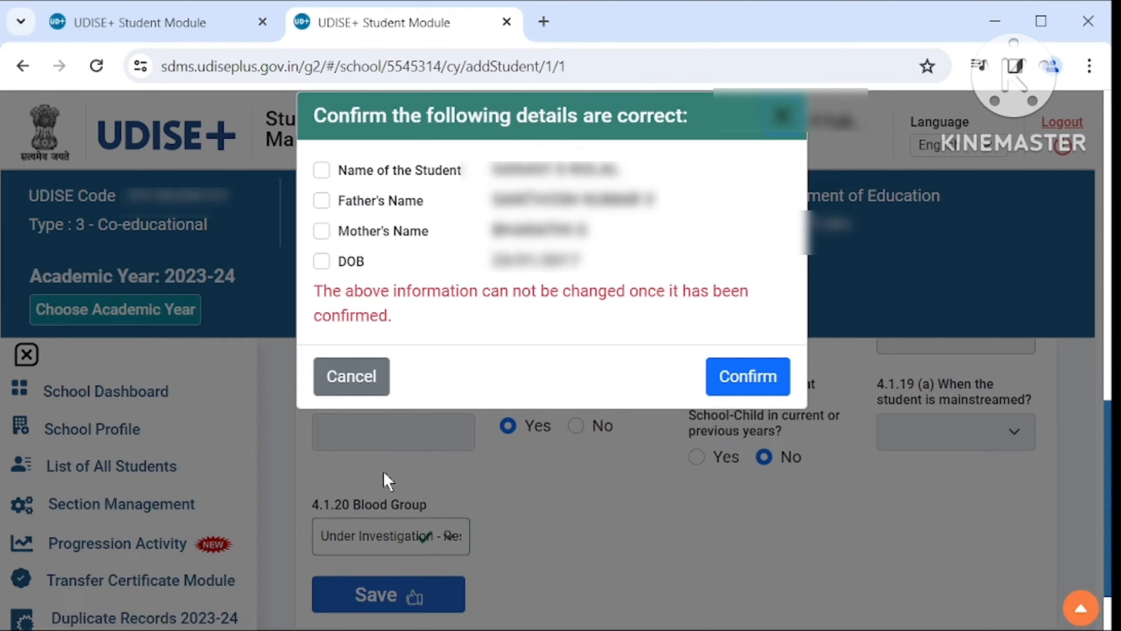
- Tick Name, Father's Name, Mother's Name and DOB in the confirmation dialog and confirm the save
click(321, 172)
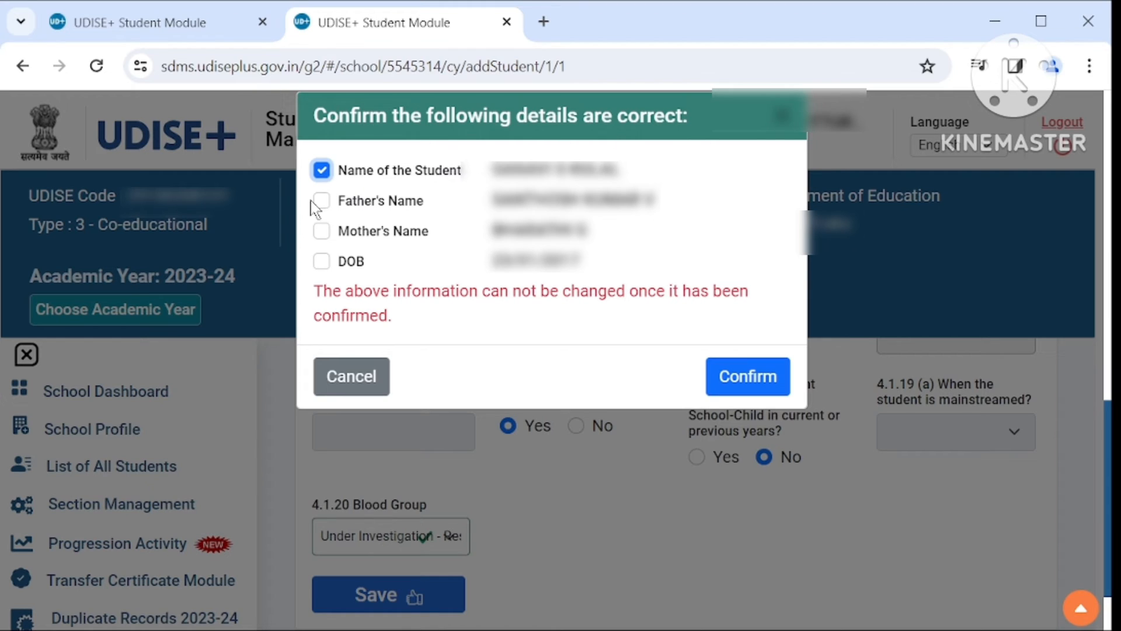
click(321, 201)
click(321, 232)
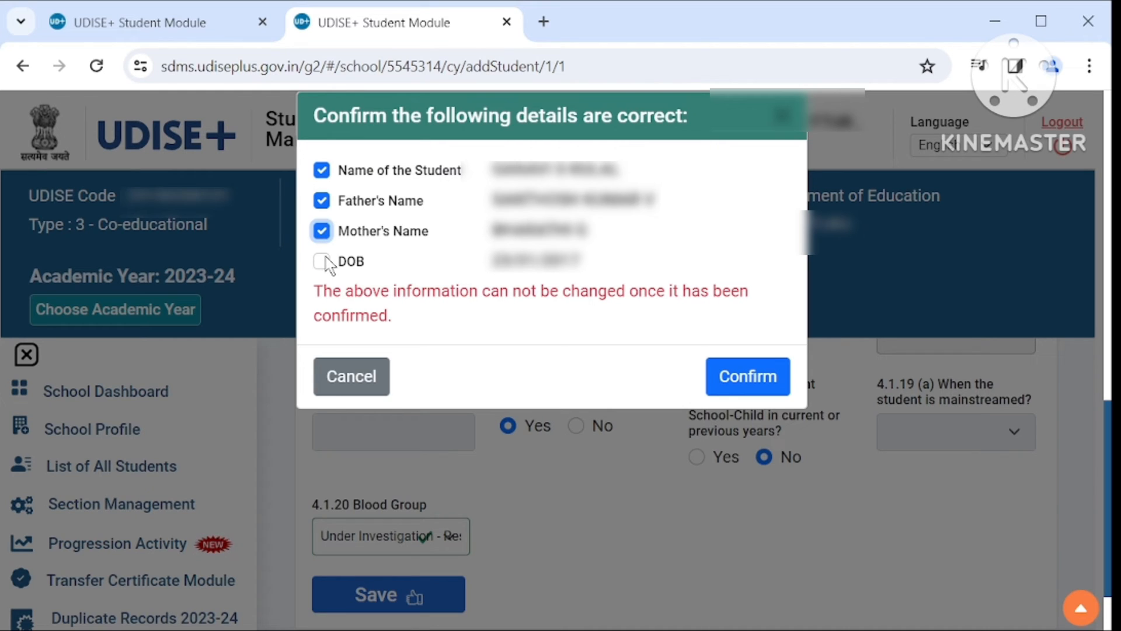
click(324, 260)
click(765, 376)
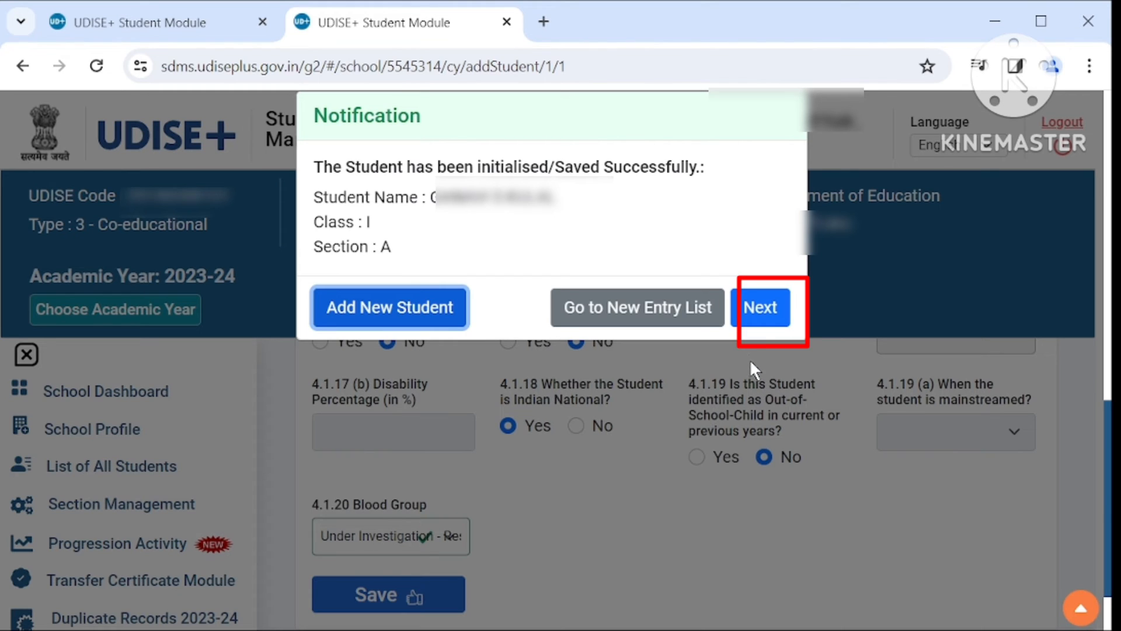
- Continue from the save notification through the Enrolment form to the Facility details
click(759, 309)
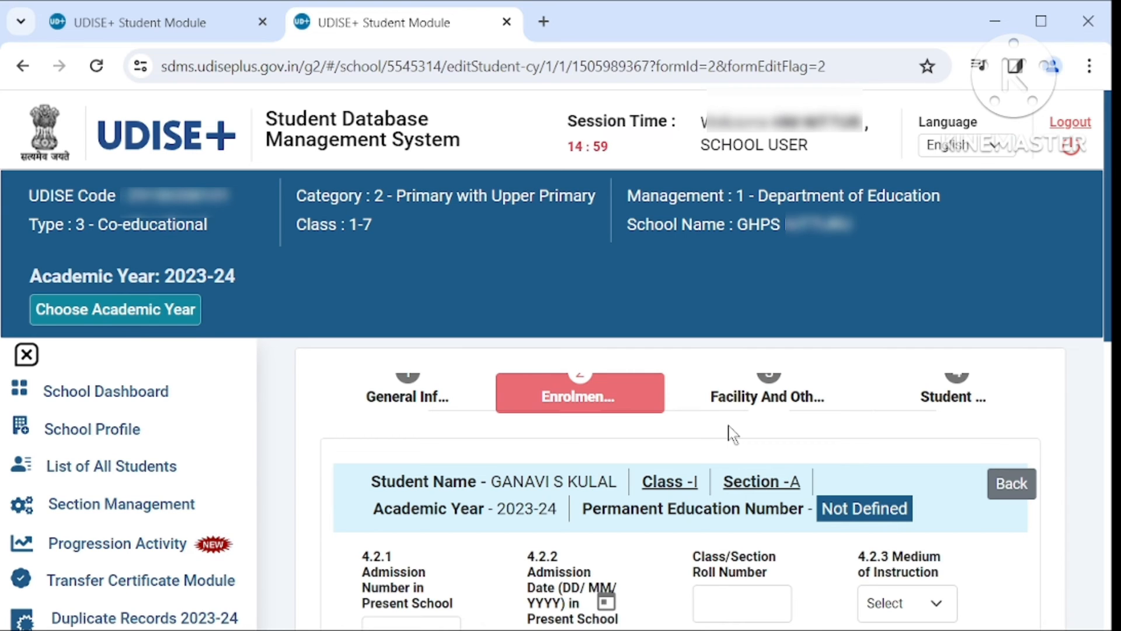
scroll(730, 435, down, 1)
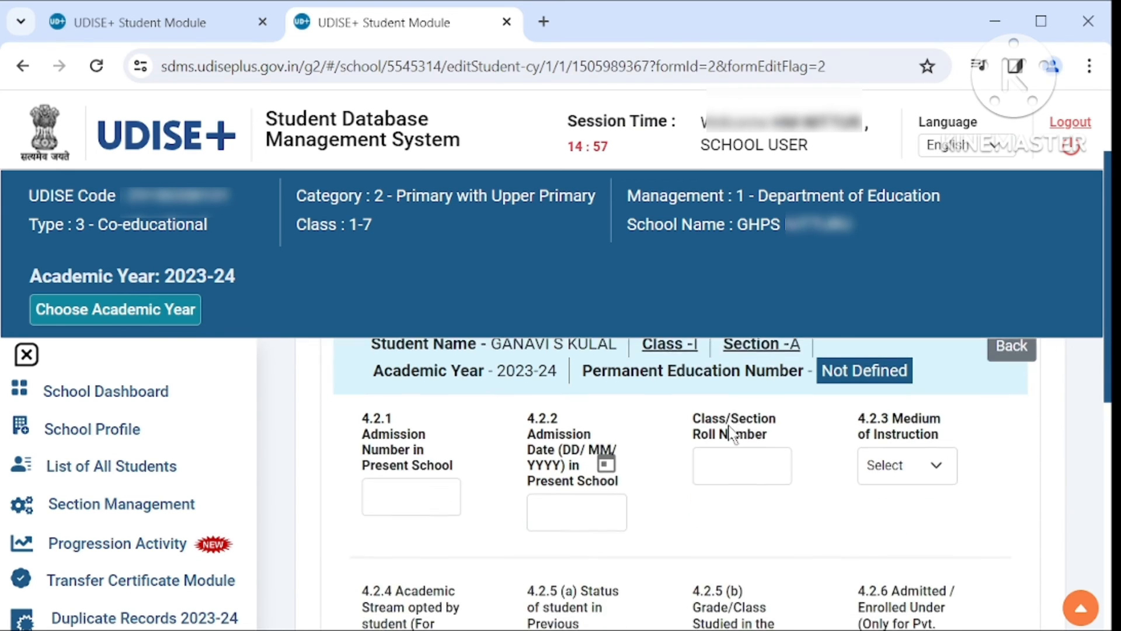
scroll(728, 425, down, 1)
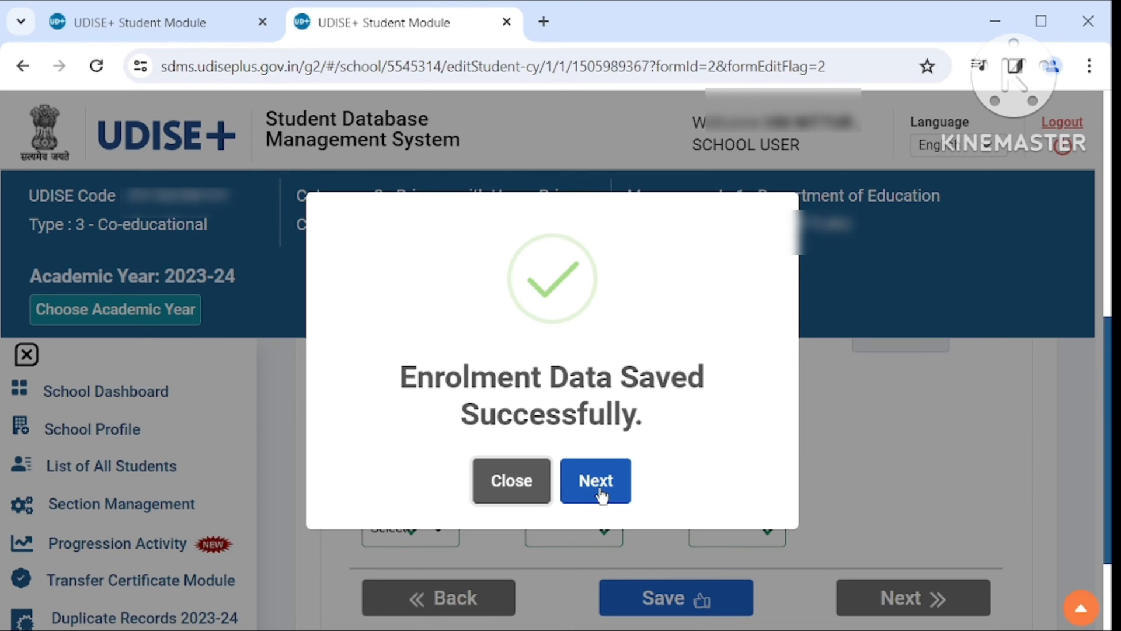
click(597, 482)
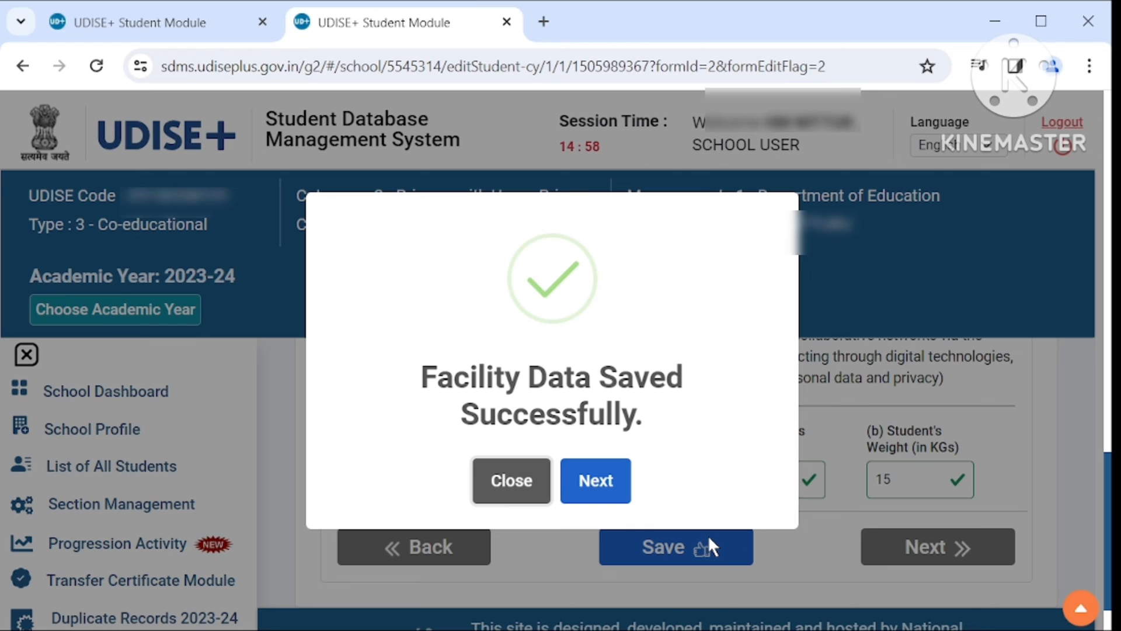
- Mark the student's data as Complete Data, dismiss both confirmations, and return to the School Dashboard
click(595, 480)
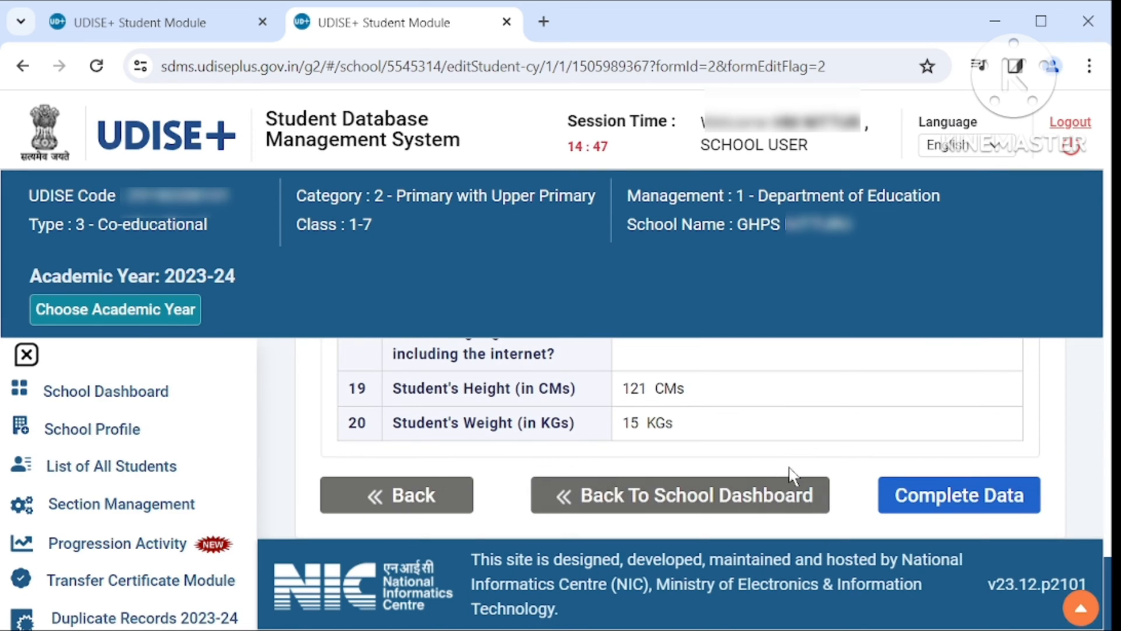
click(901, 501)
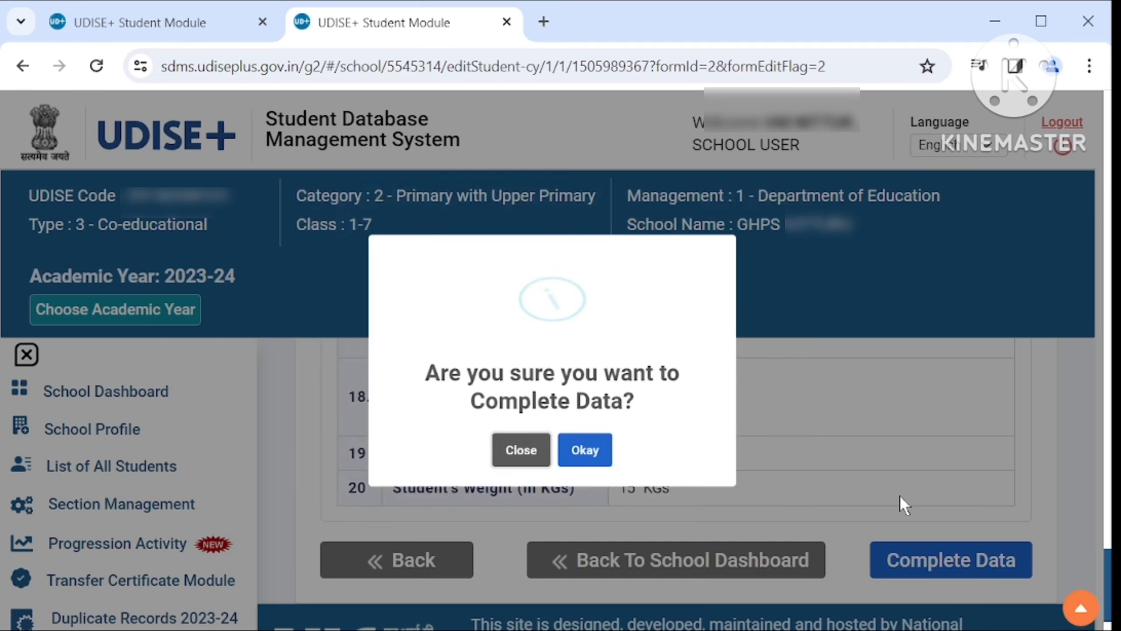
click(591, 484)
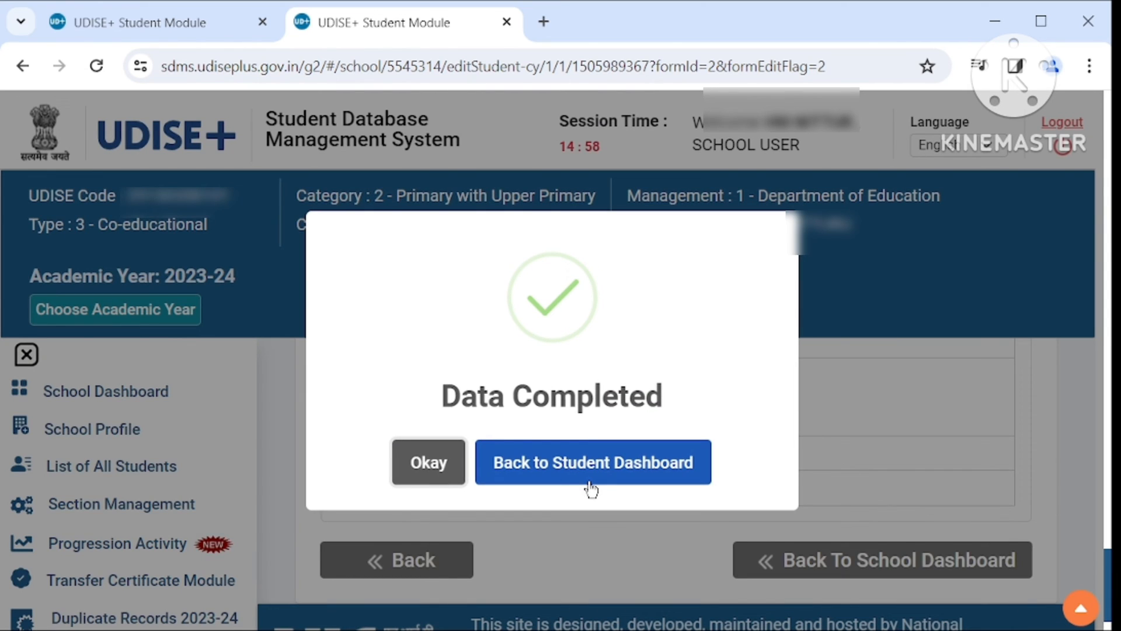
click(431, 467)
scroll(437, 477, down, 1)
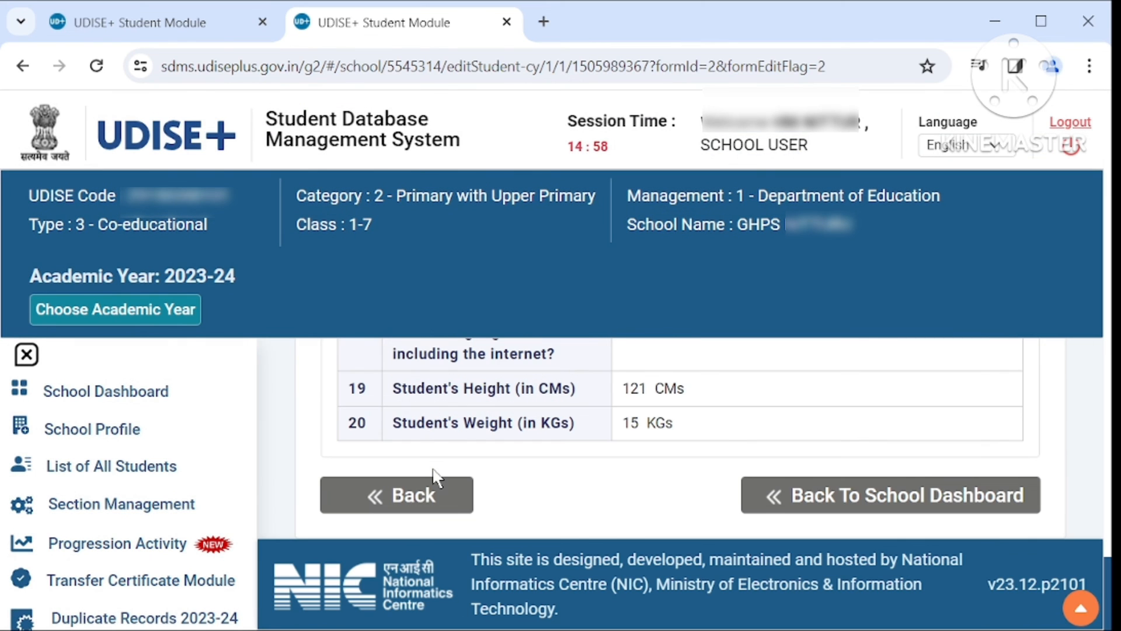
click(834, 501)
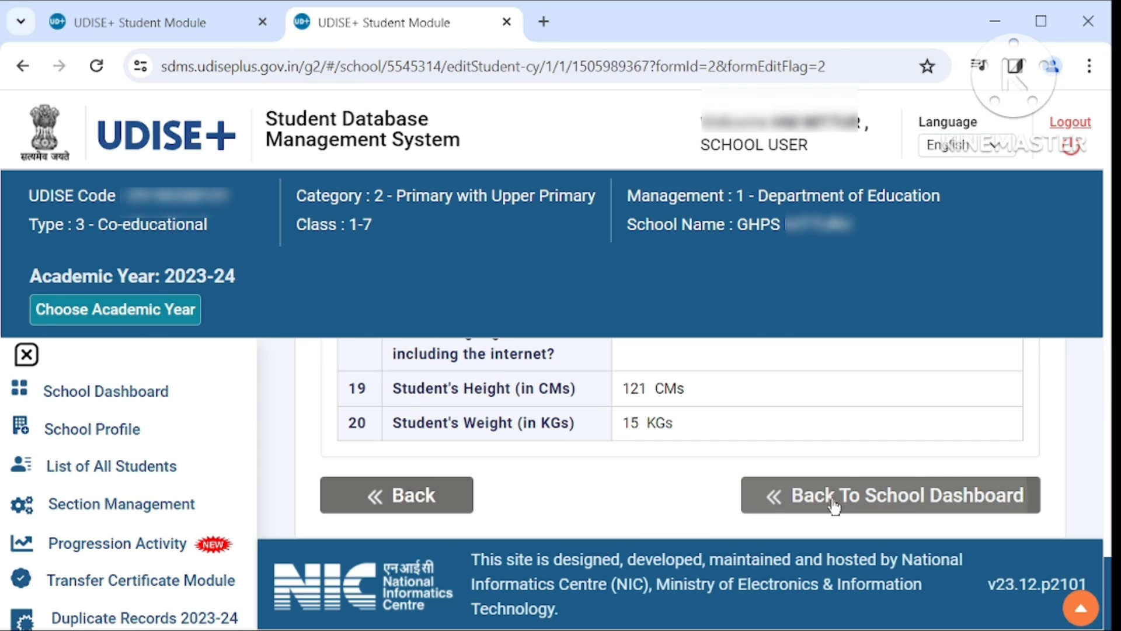
click(833, 501)
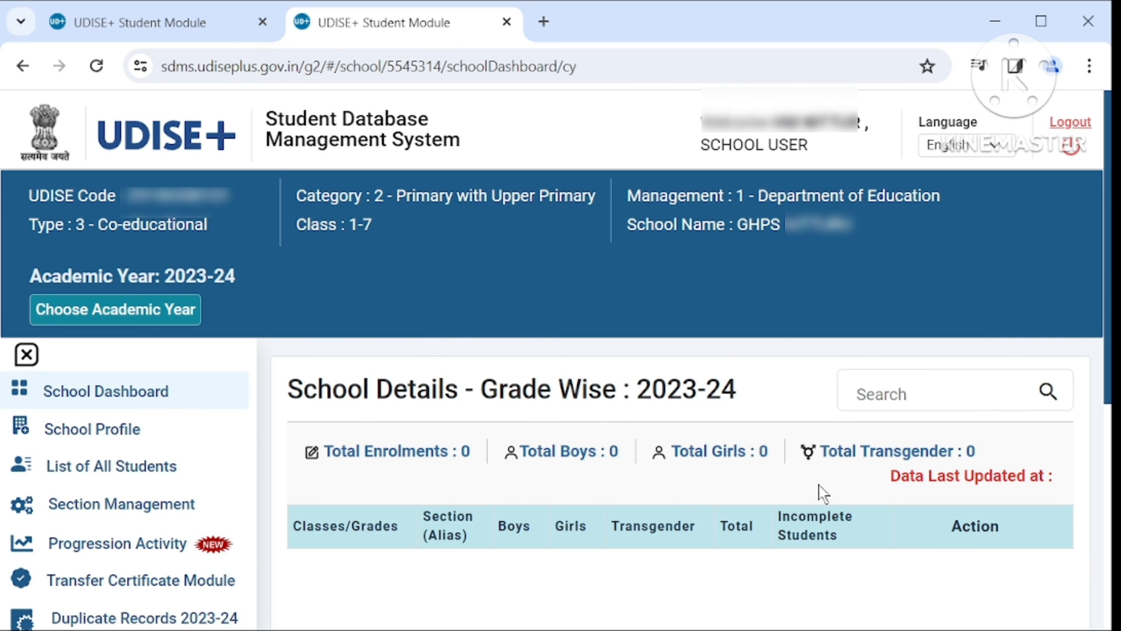